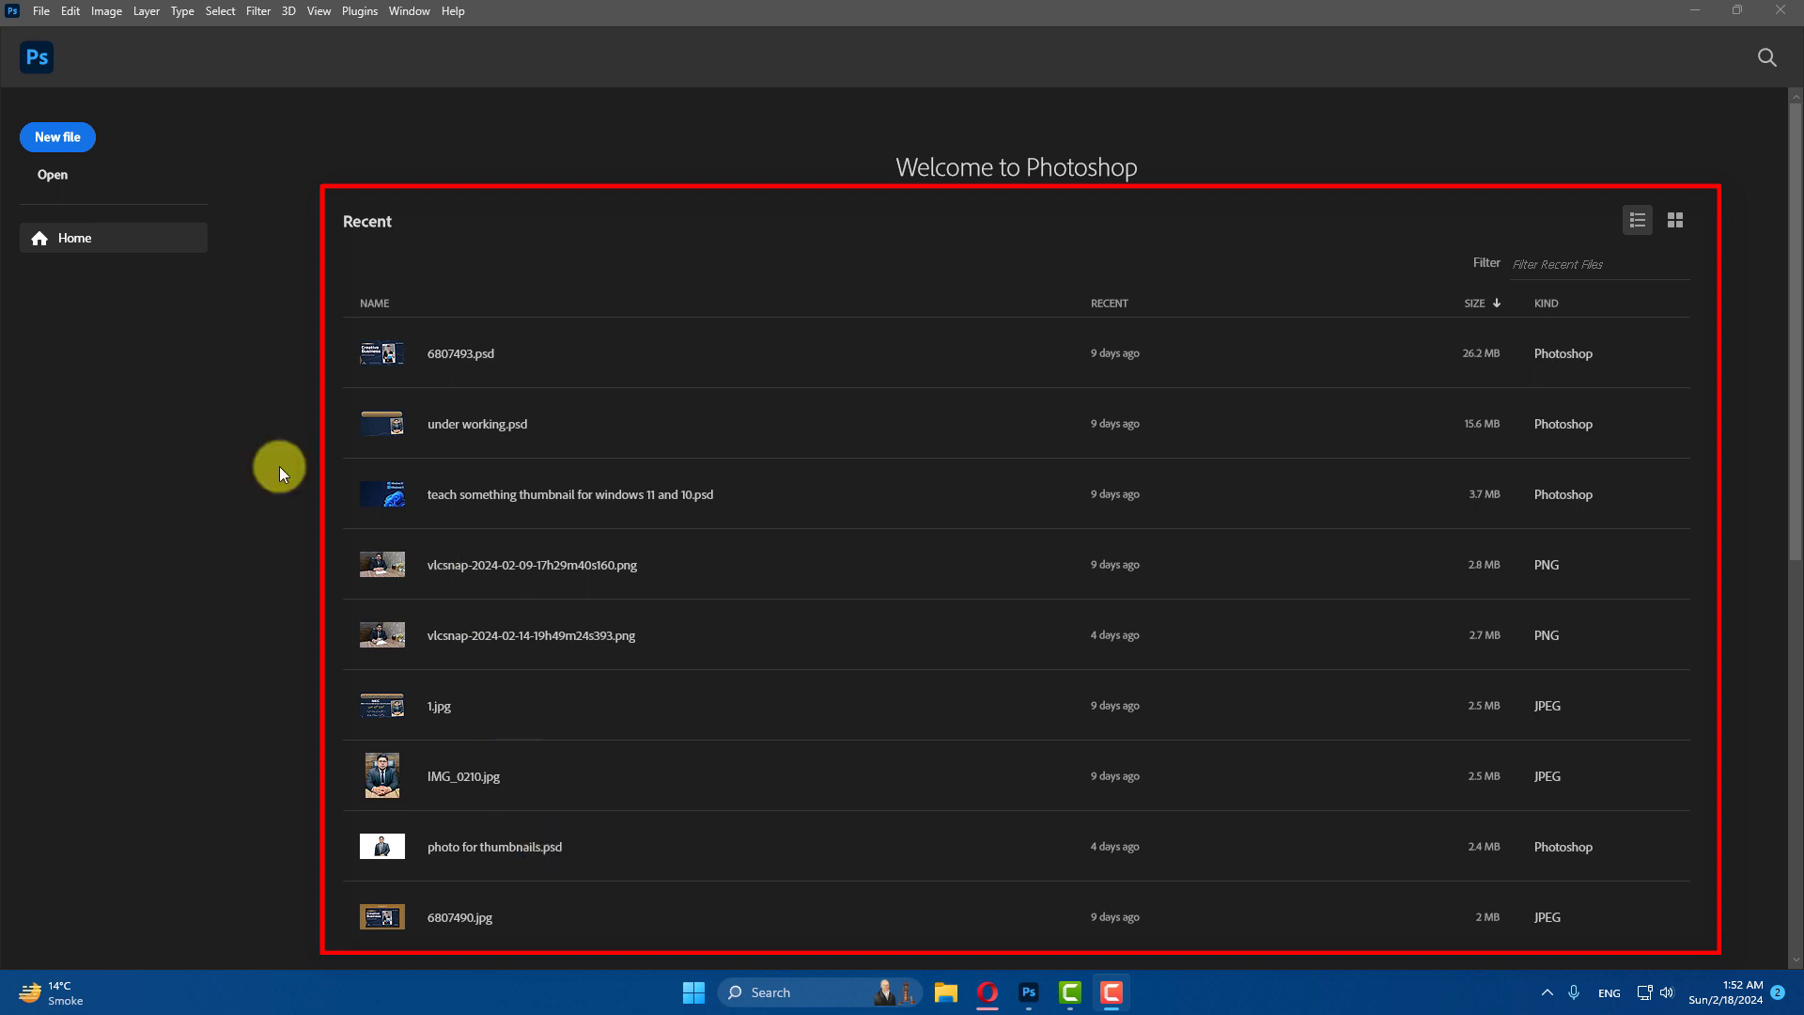
Create Untitled-1 at 1280×720 from the saved Youtube Thumbnail Size preset, after one cancelled attempt
left_click(66, 141)
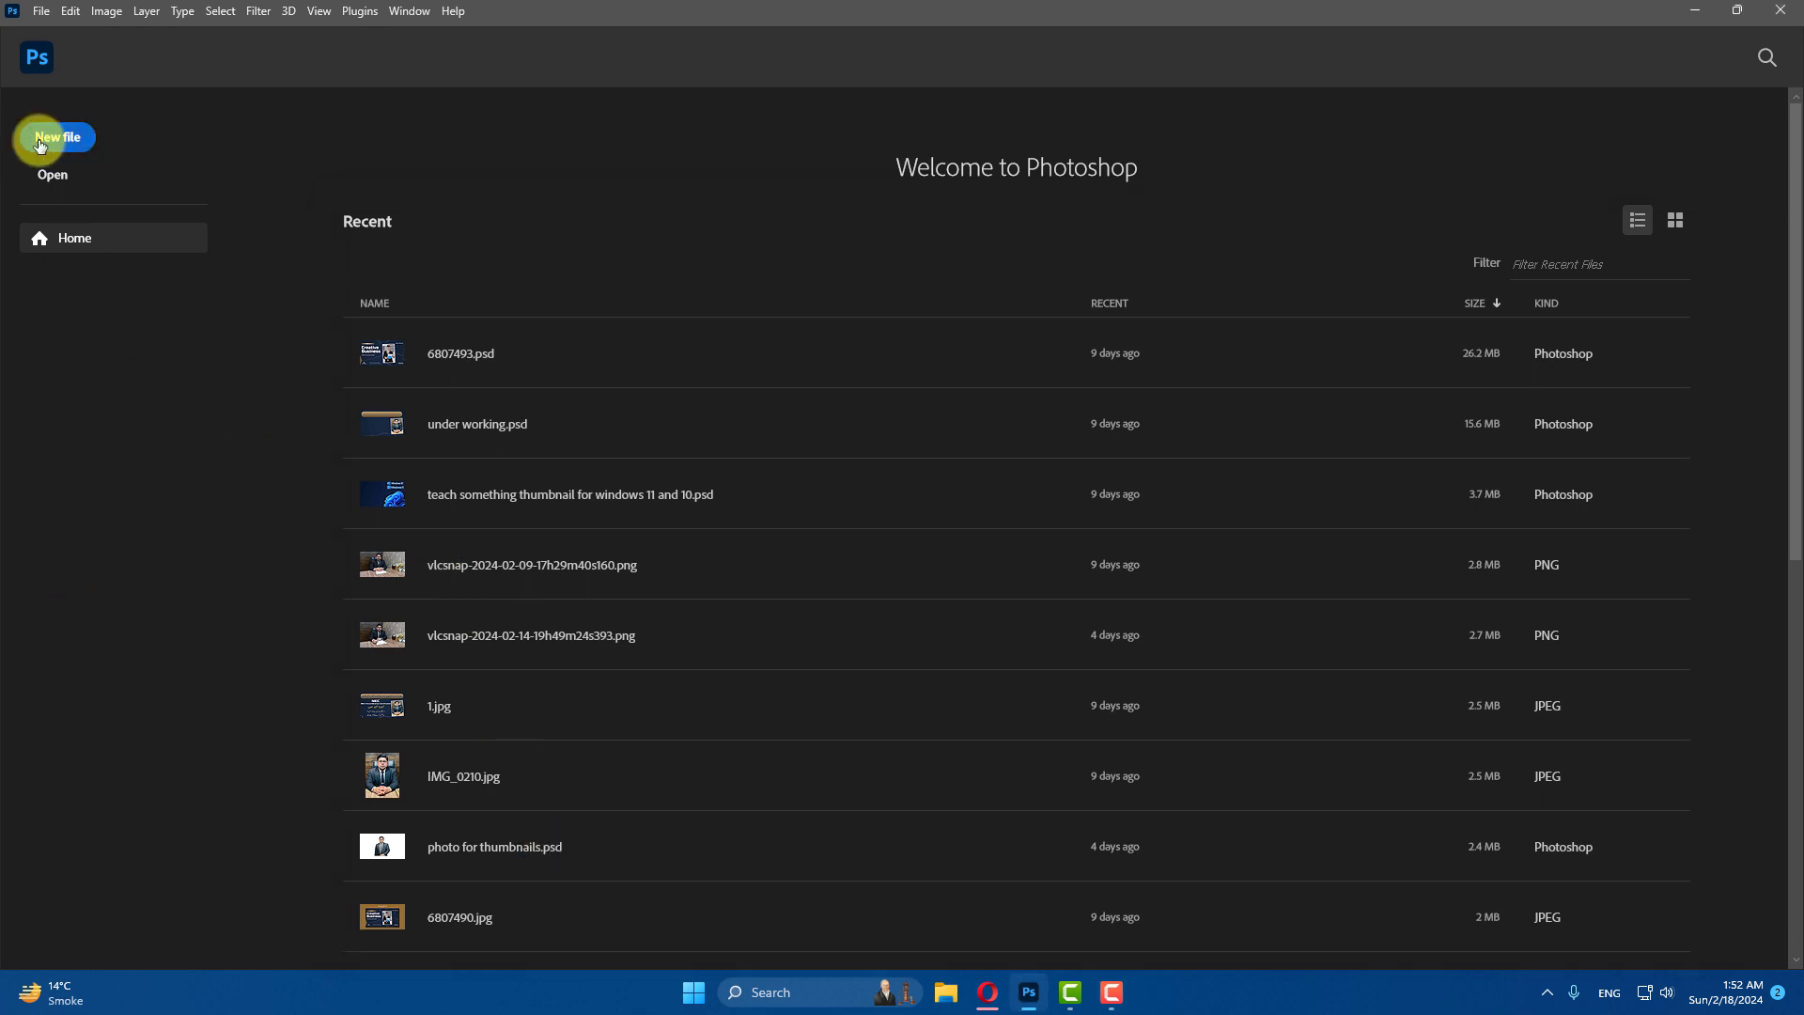
left_click(39, 143)
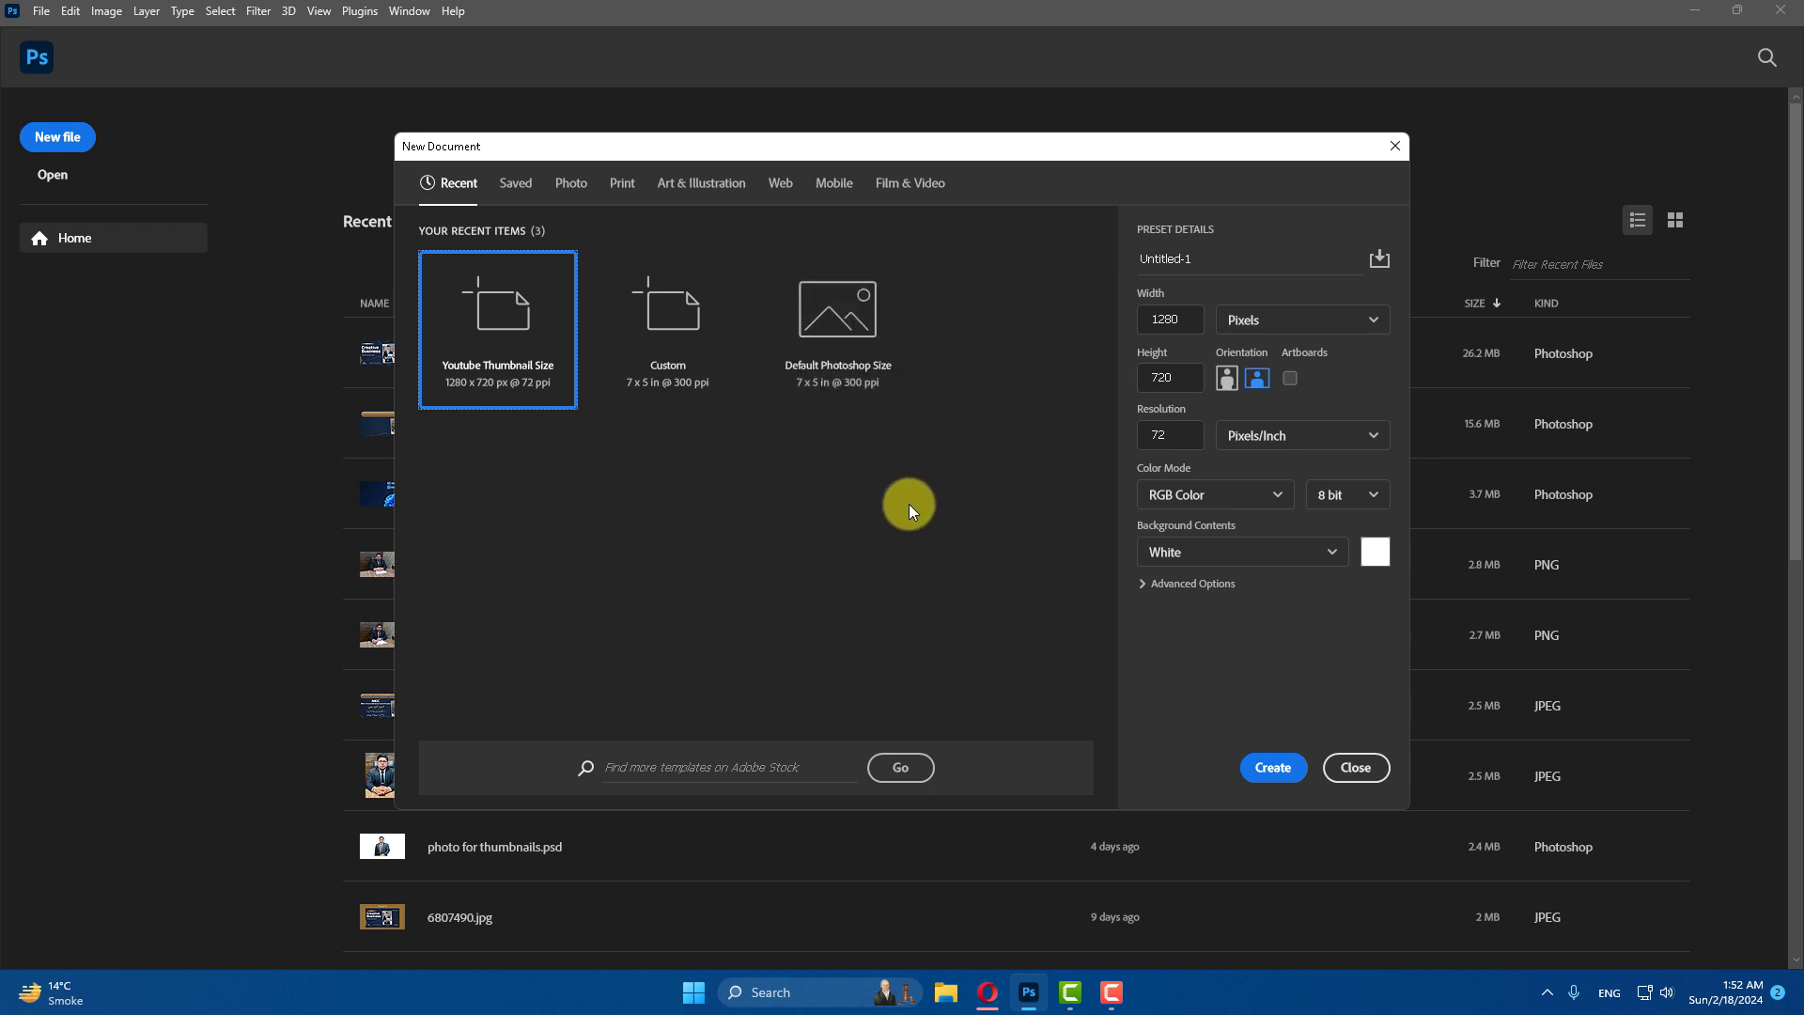
left_click(1356, 768)
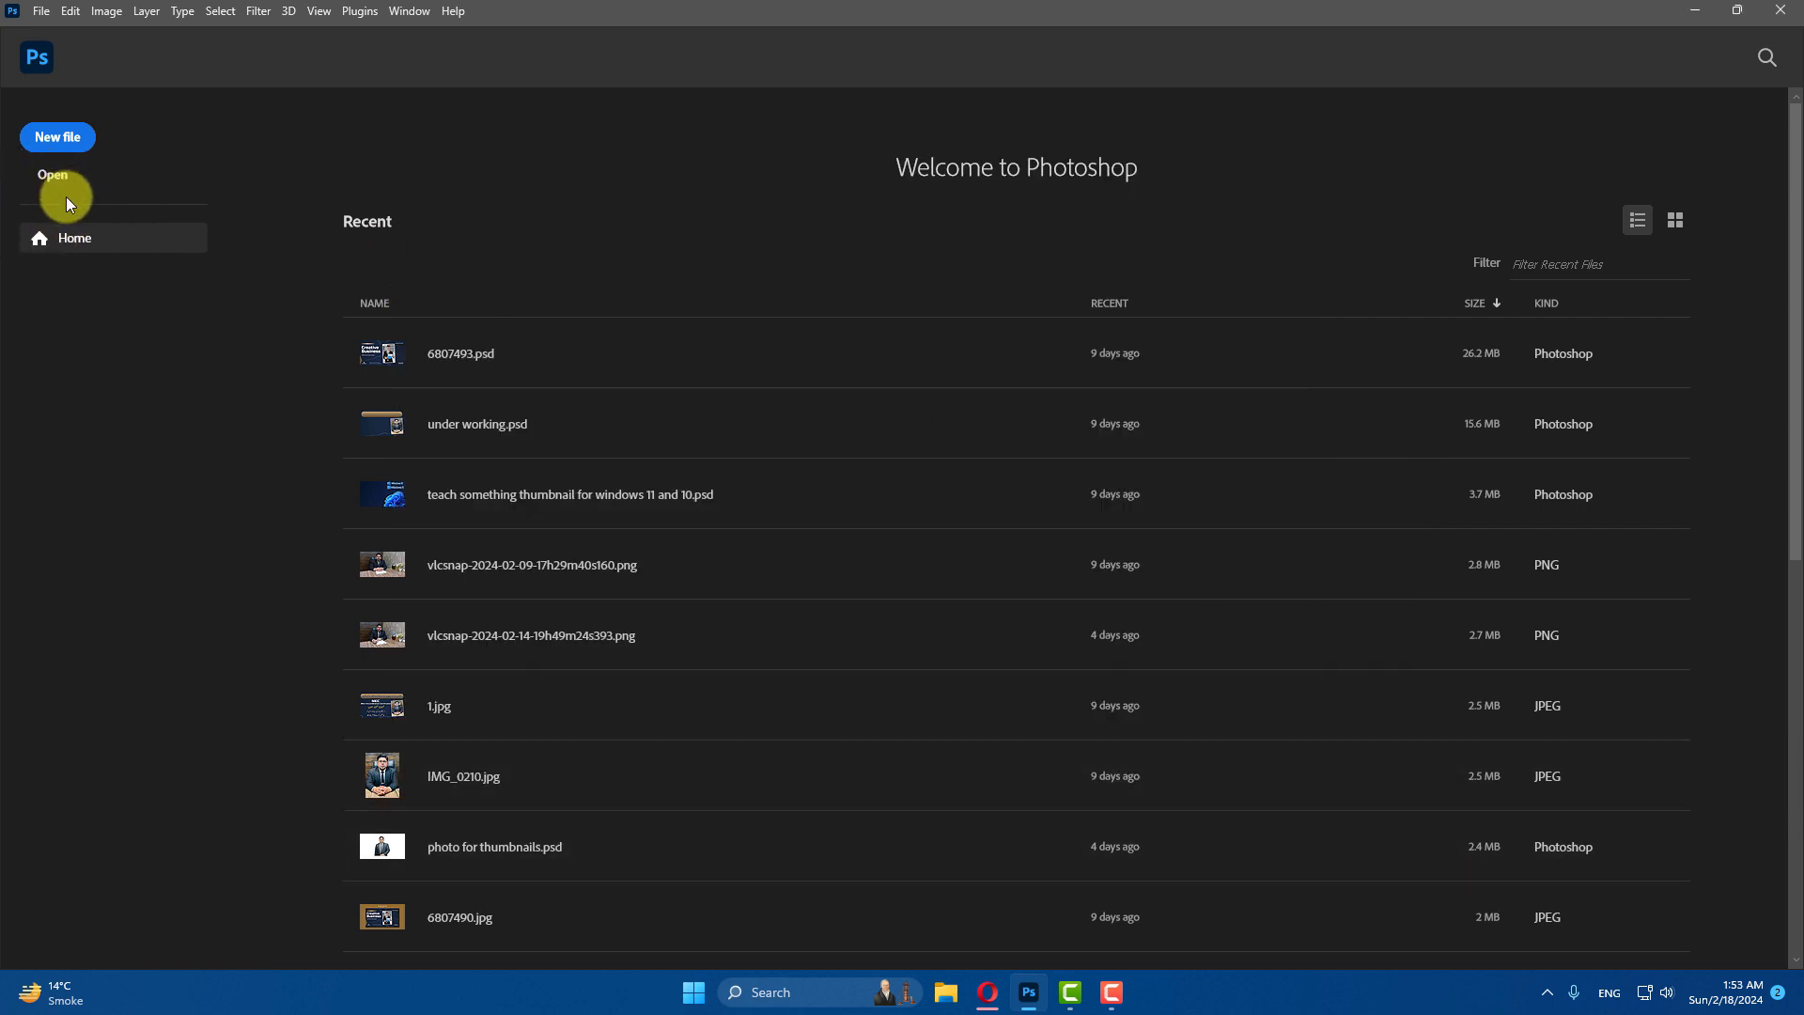
left_click(60, 139)
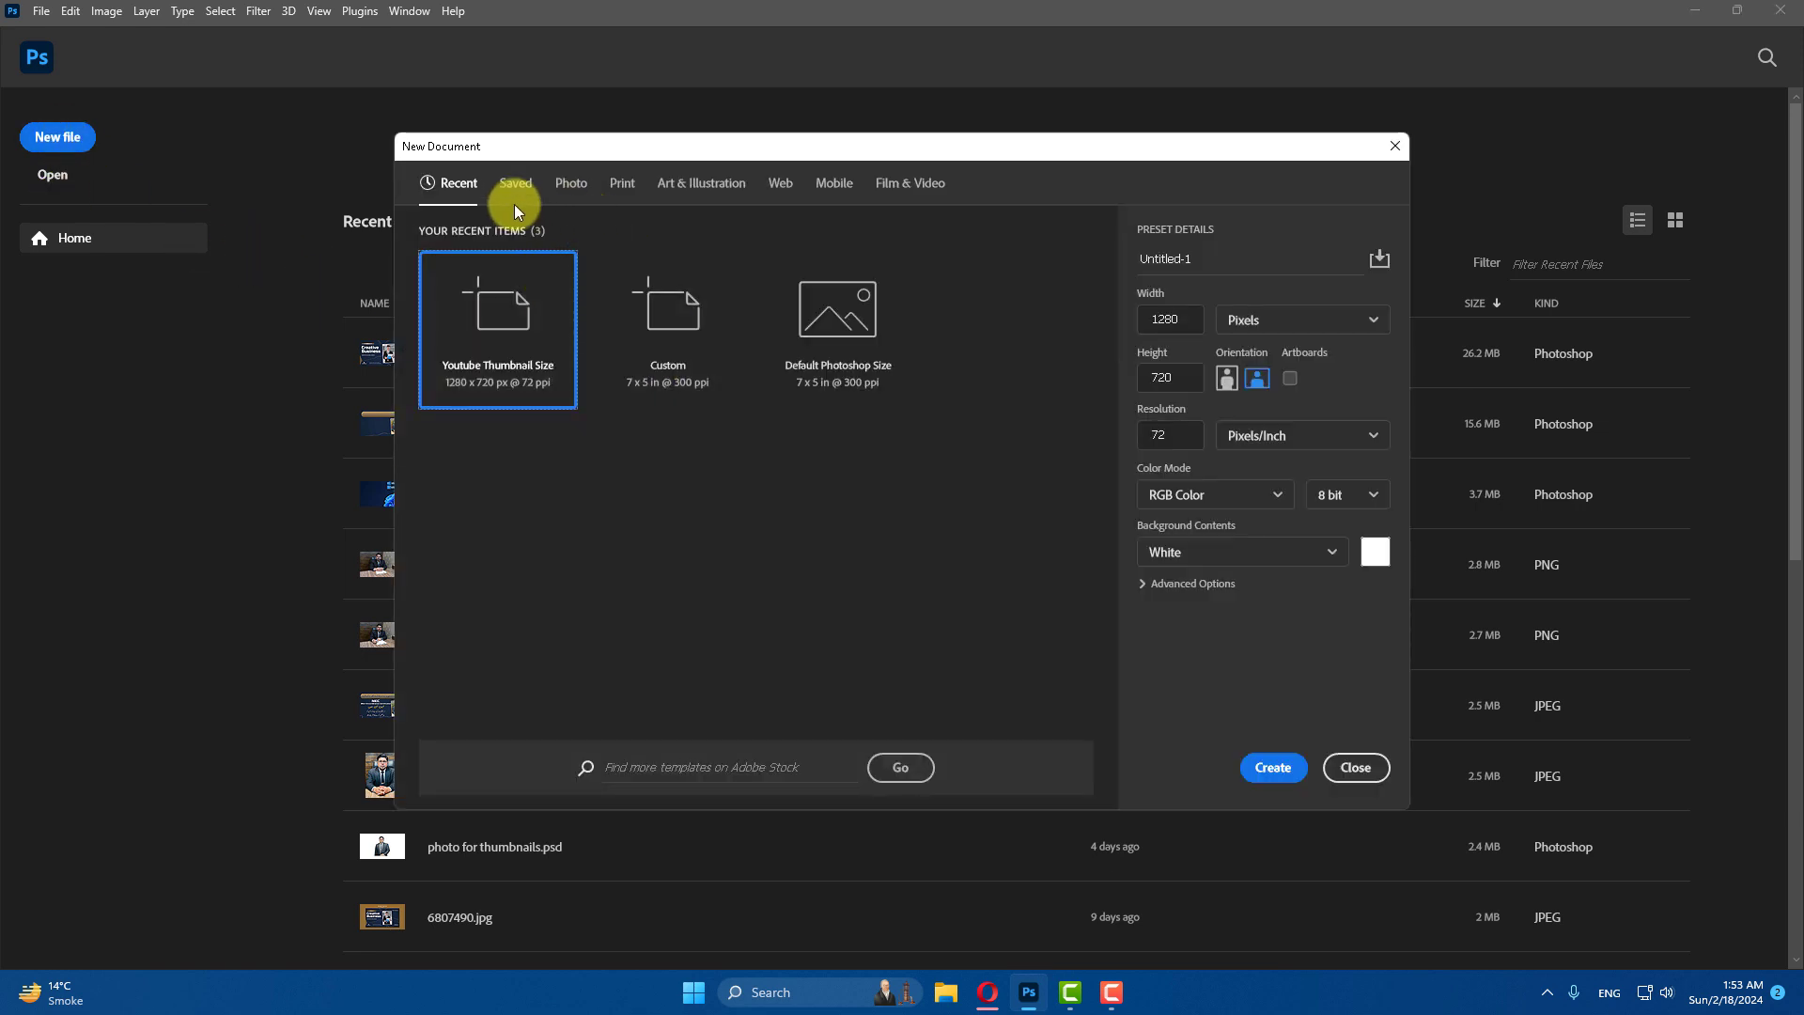
left_click(515, 184)
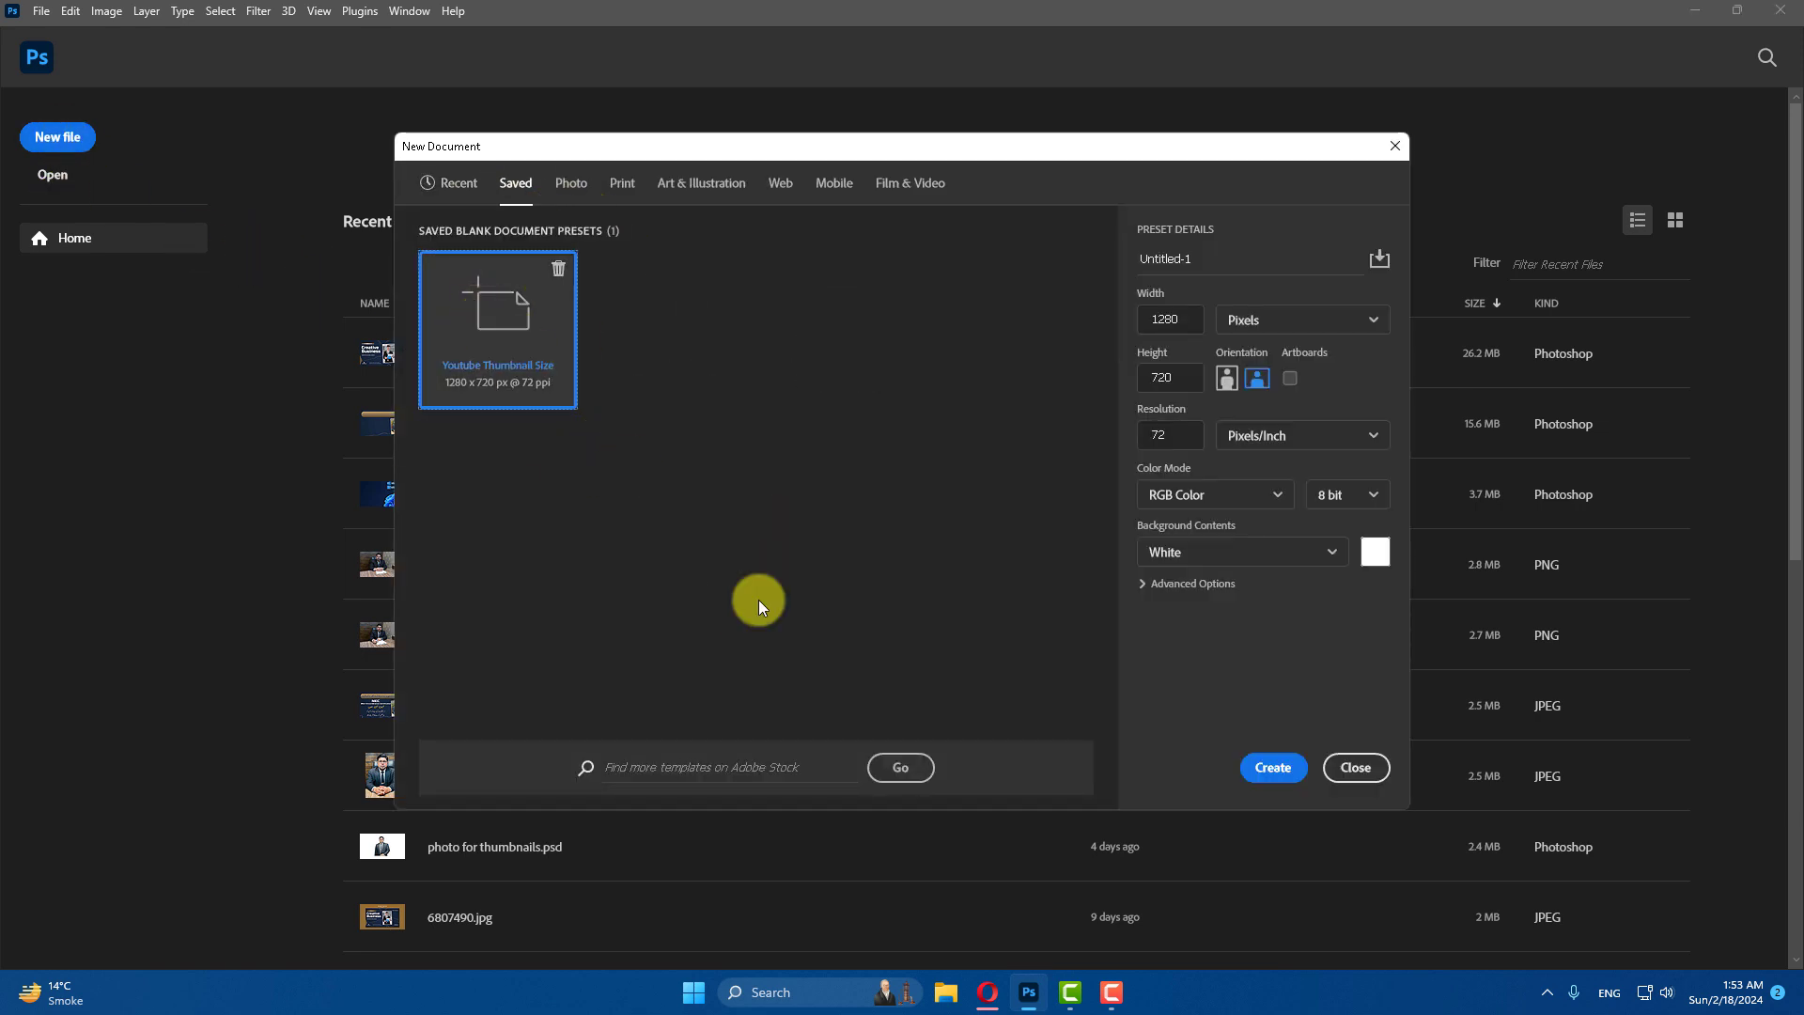
left_click(1273, 768)
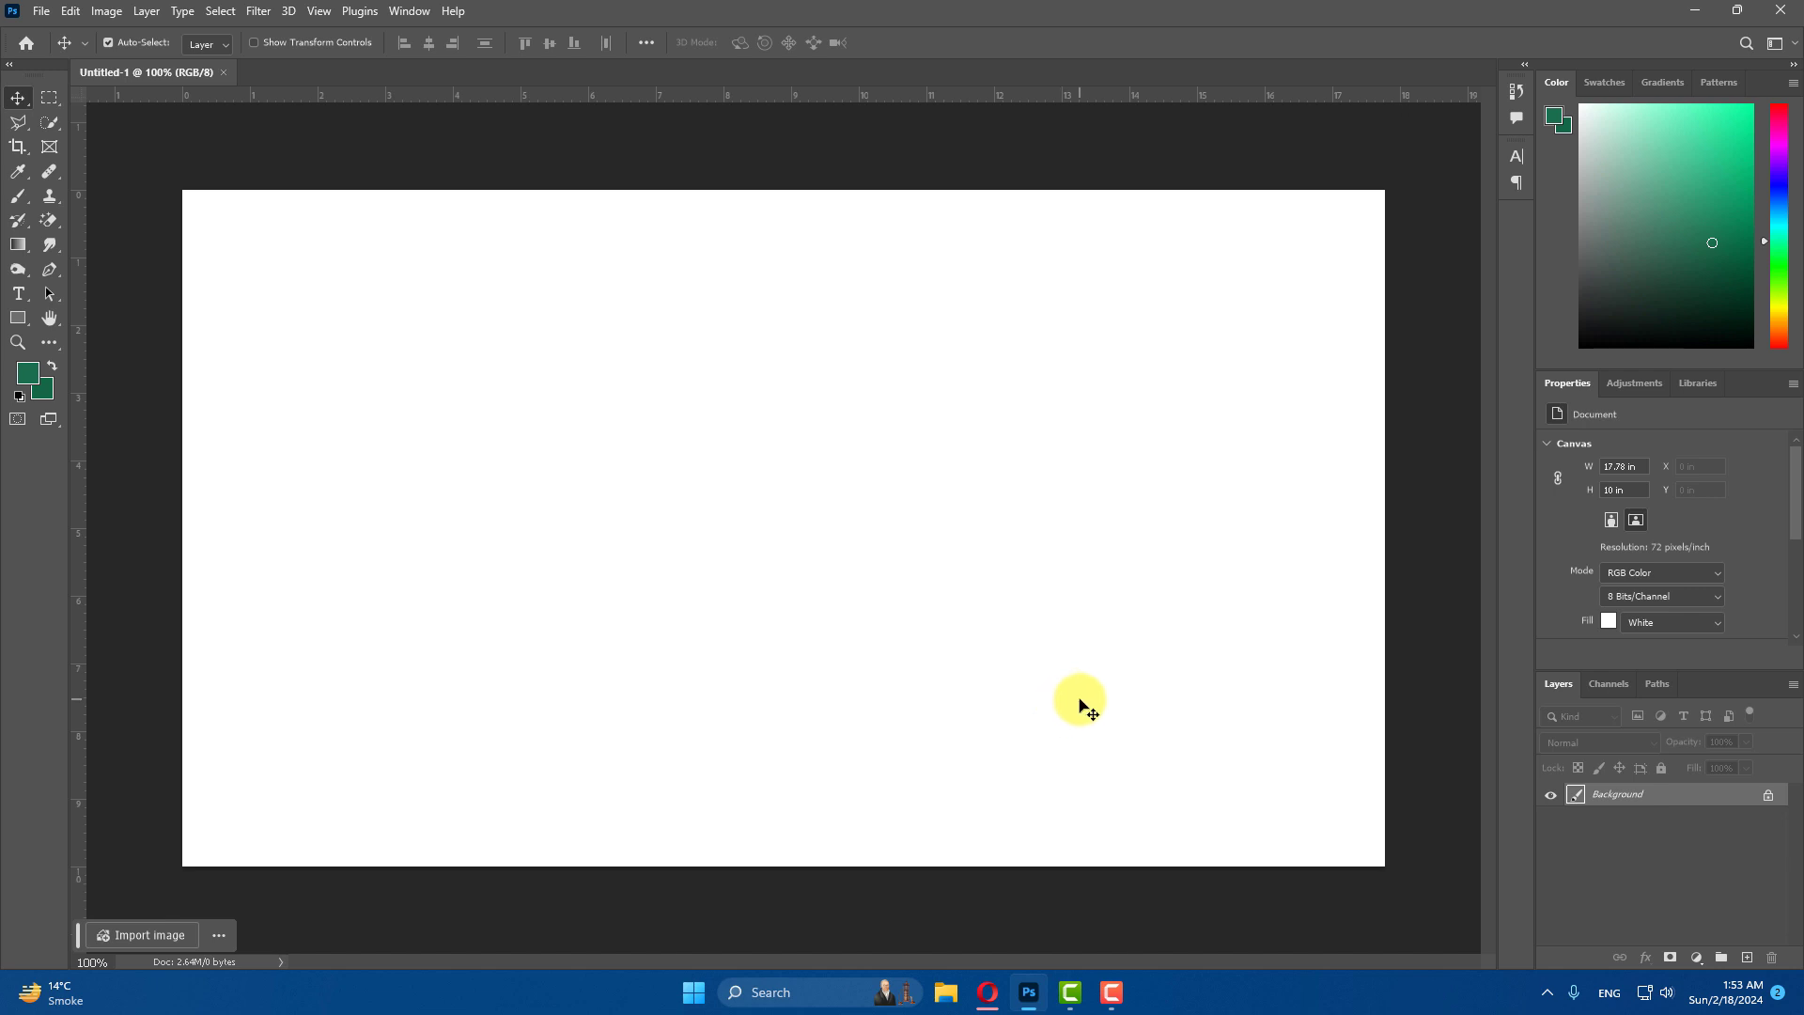
left_click(9, 64)
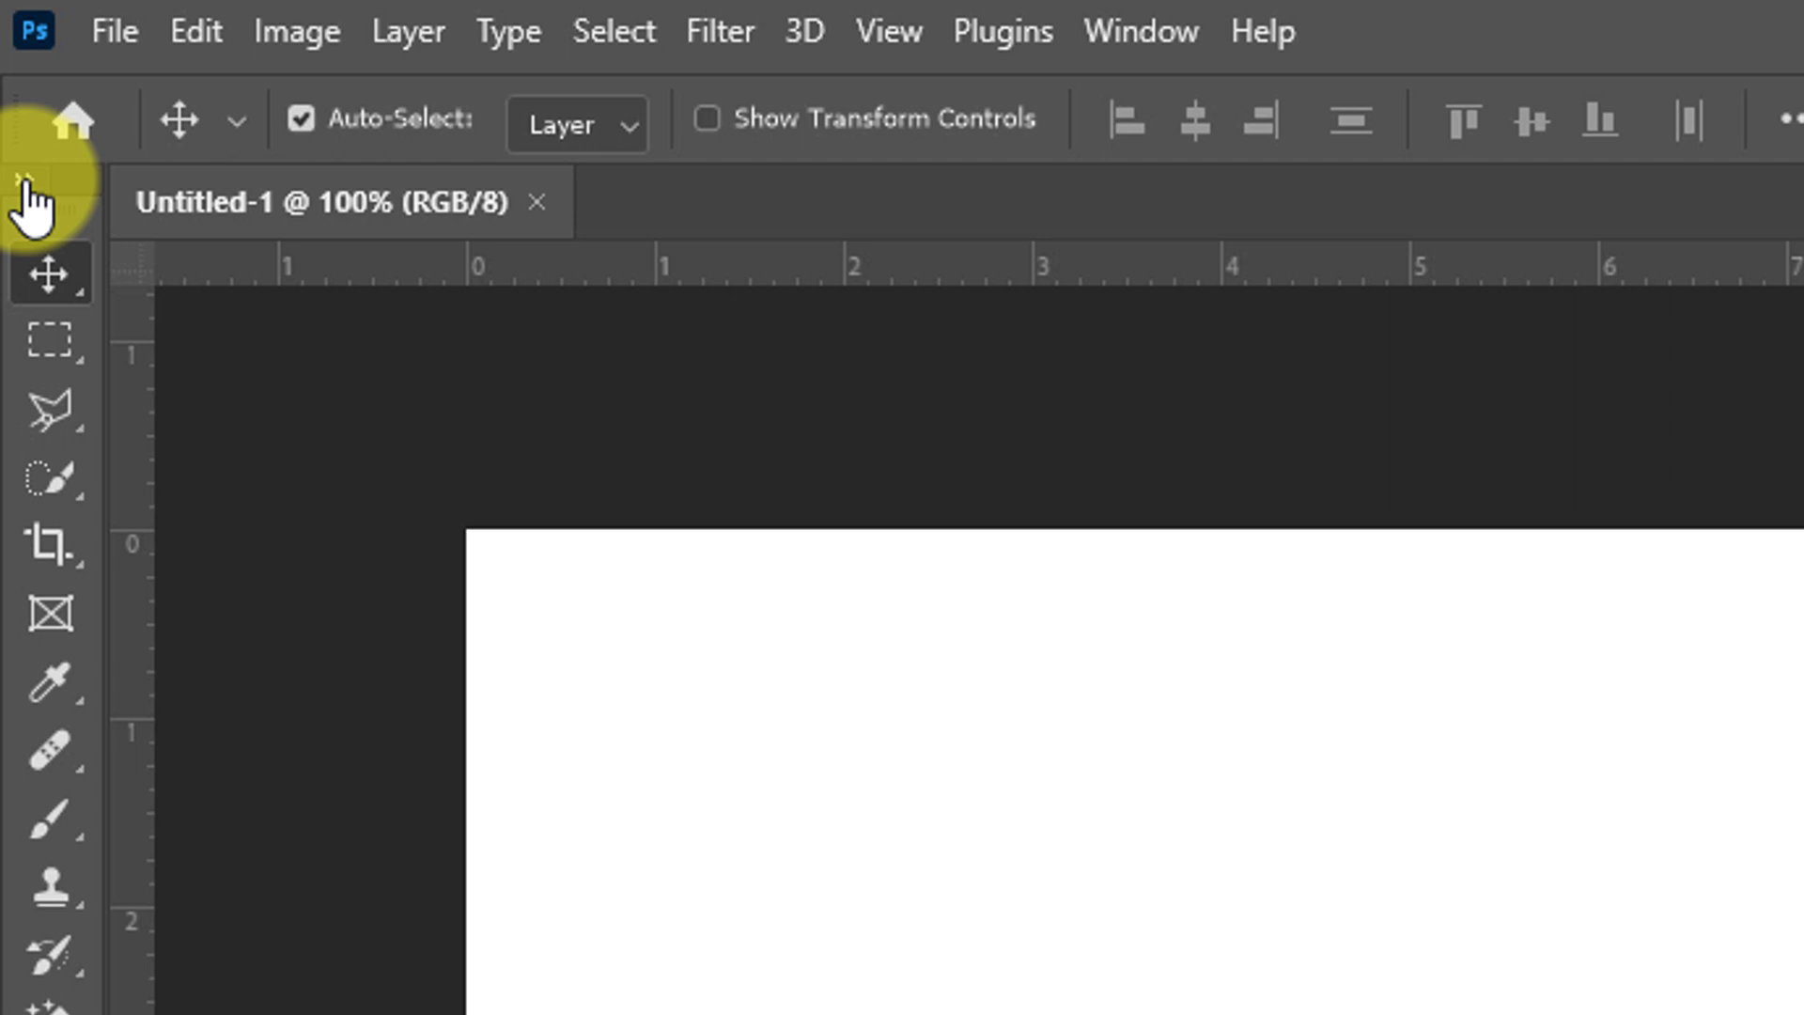
left_click(25, 184)
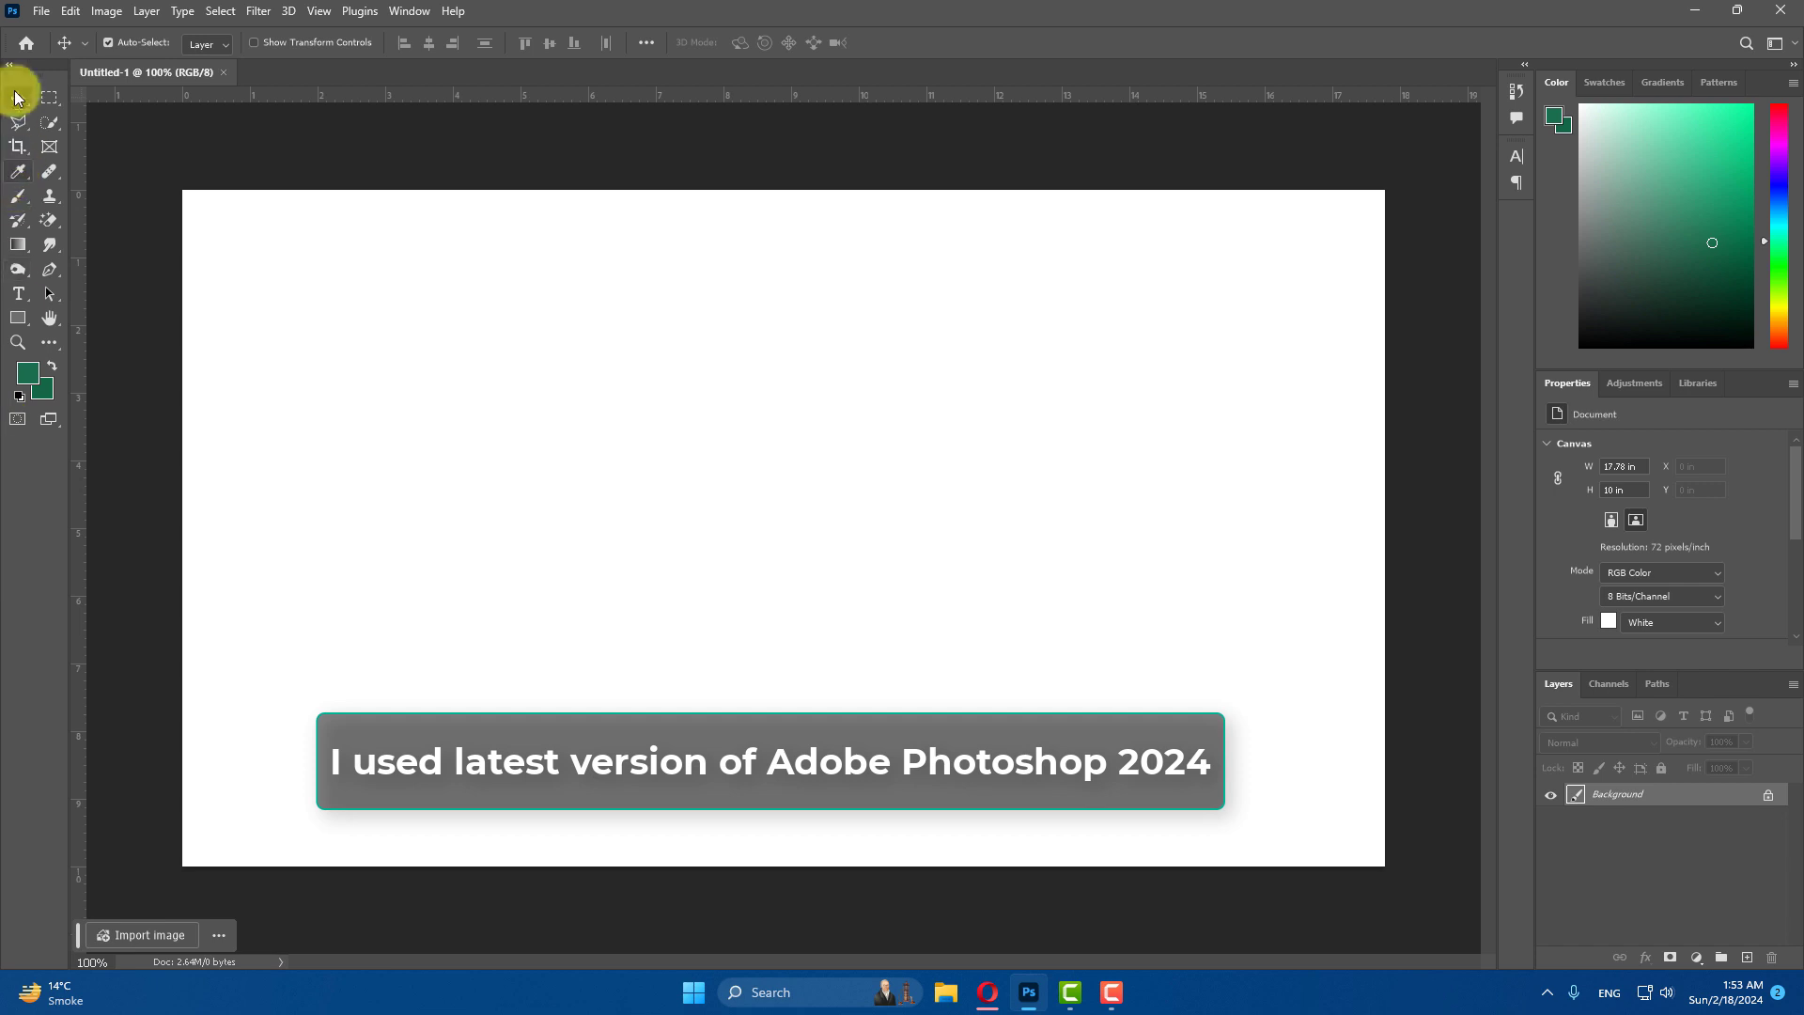
left_click(12, 64)
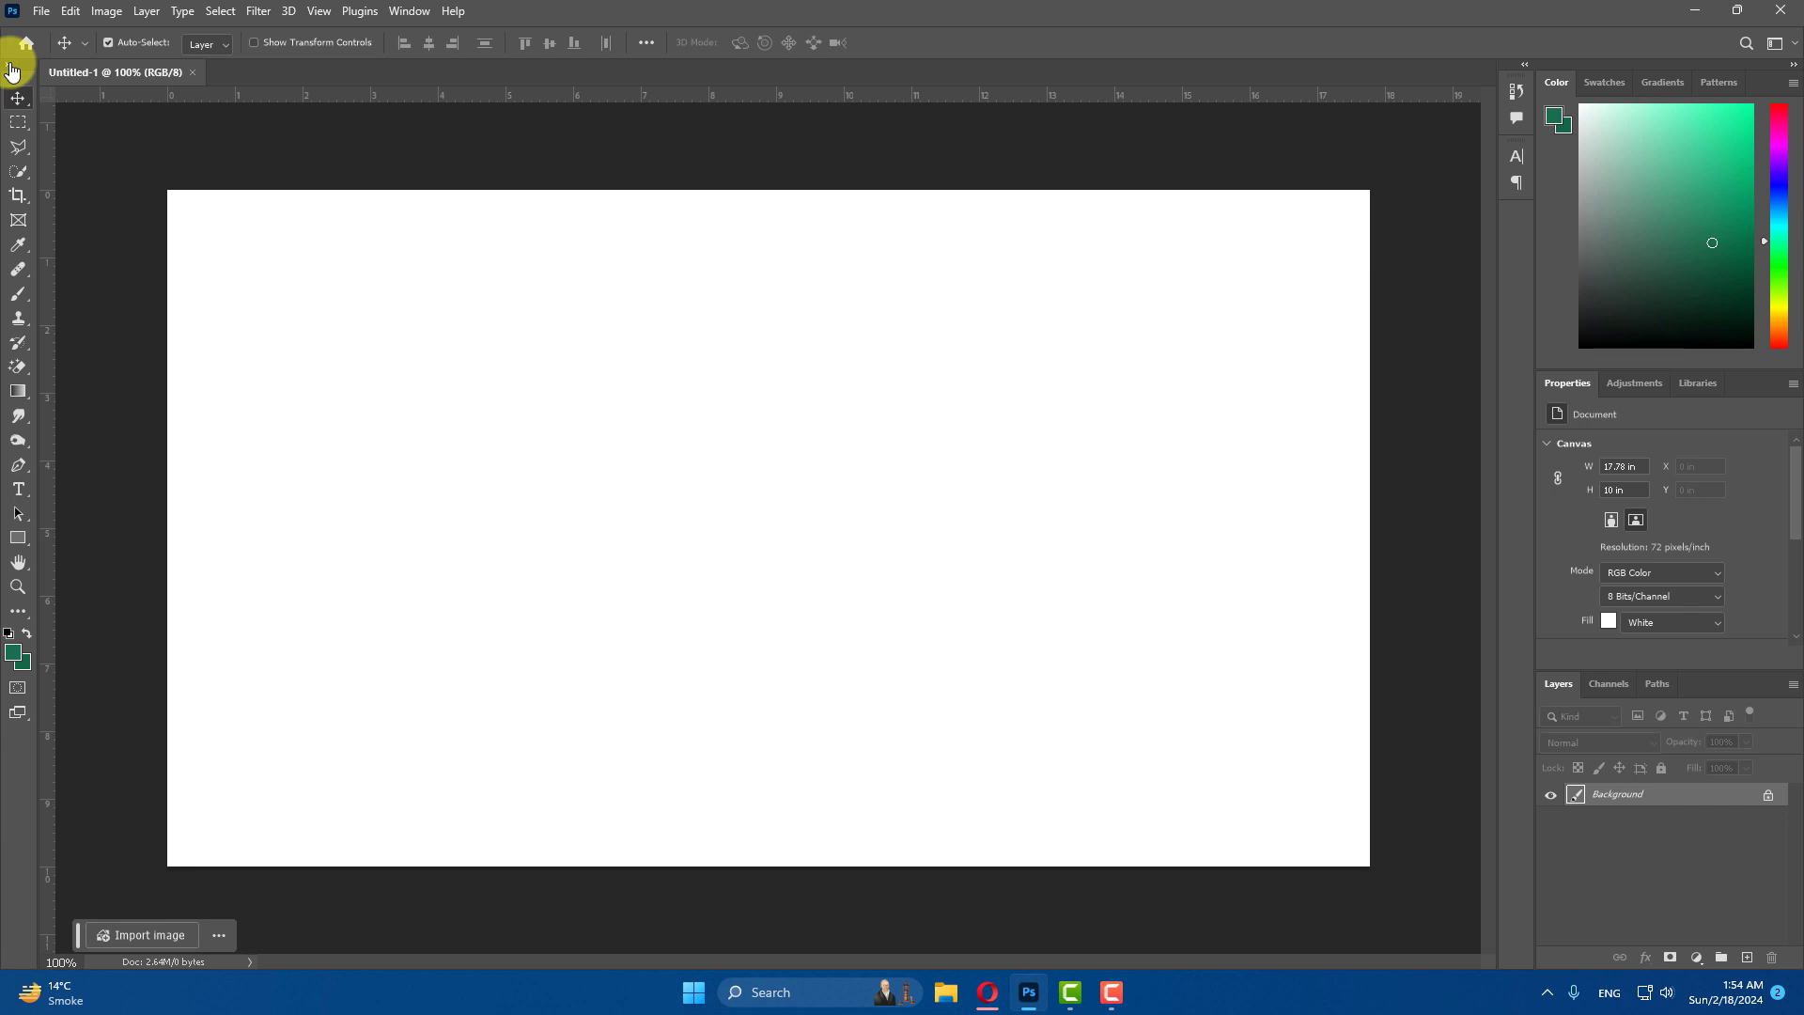
left_click(10, 65)
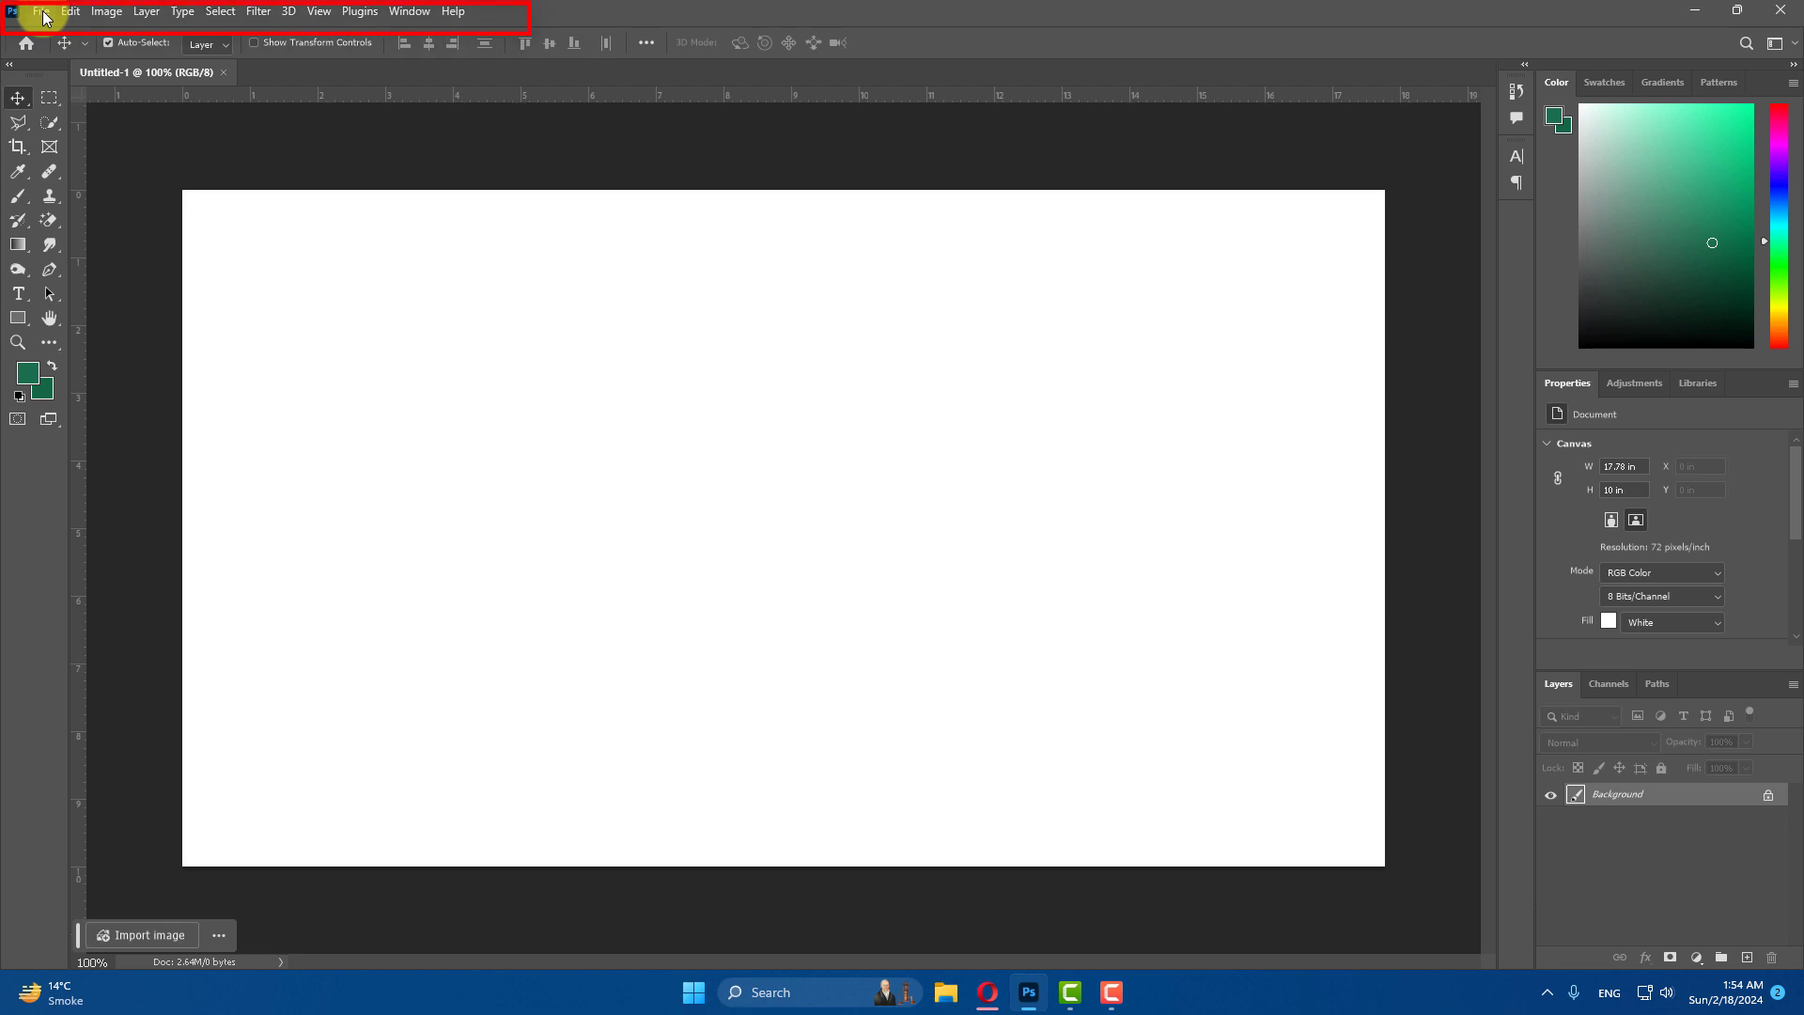
Browse the menus, try Quick Selection, Crop and Marquee, return to Move, then hide rulers with Ctrl+R
left_click(44, 15)
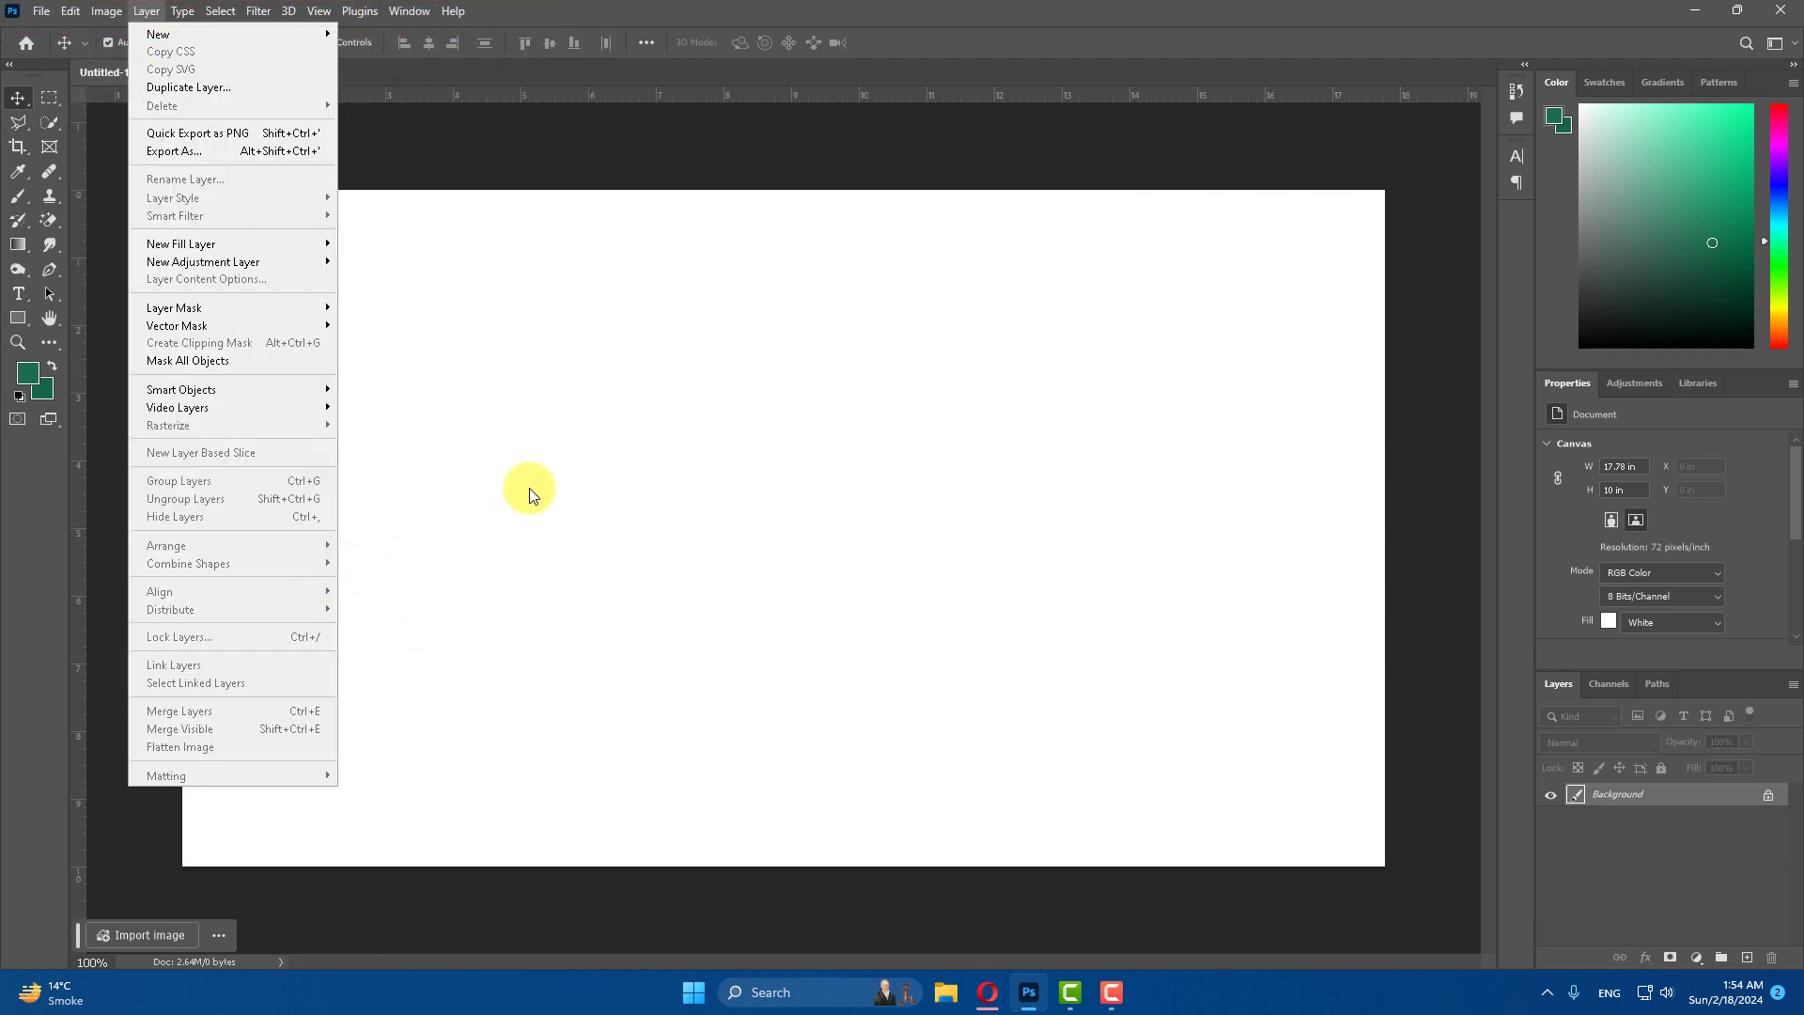
left_click(590, 250)
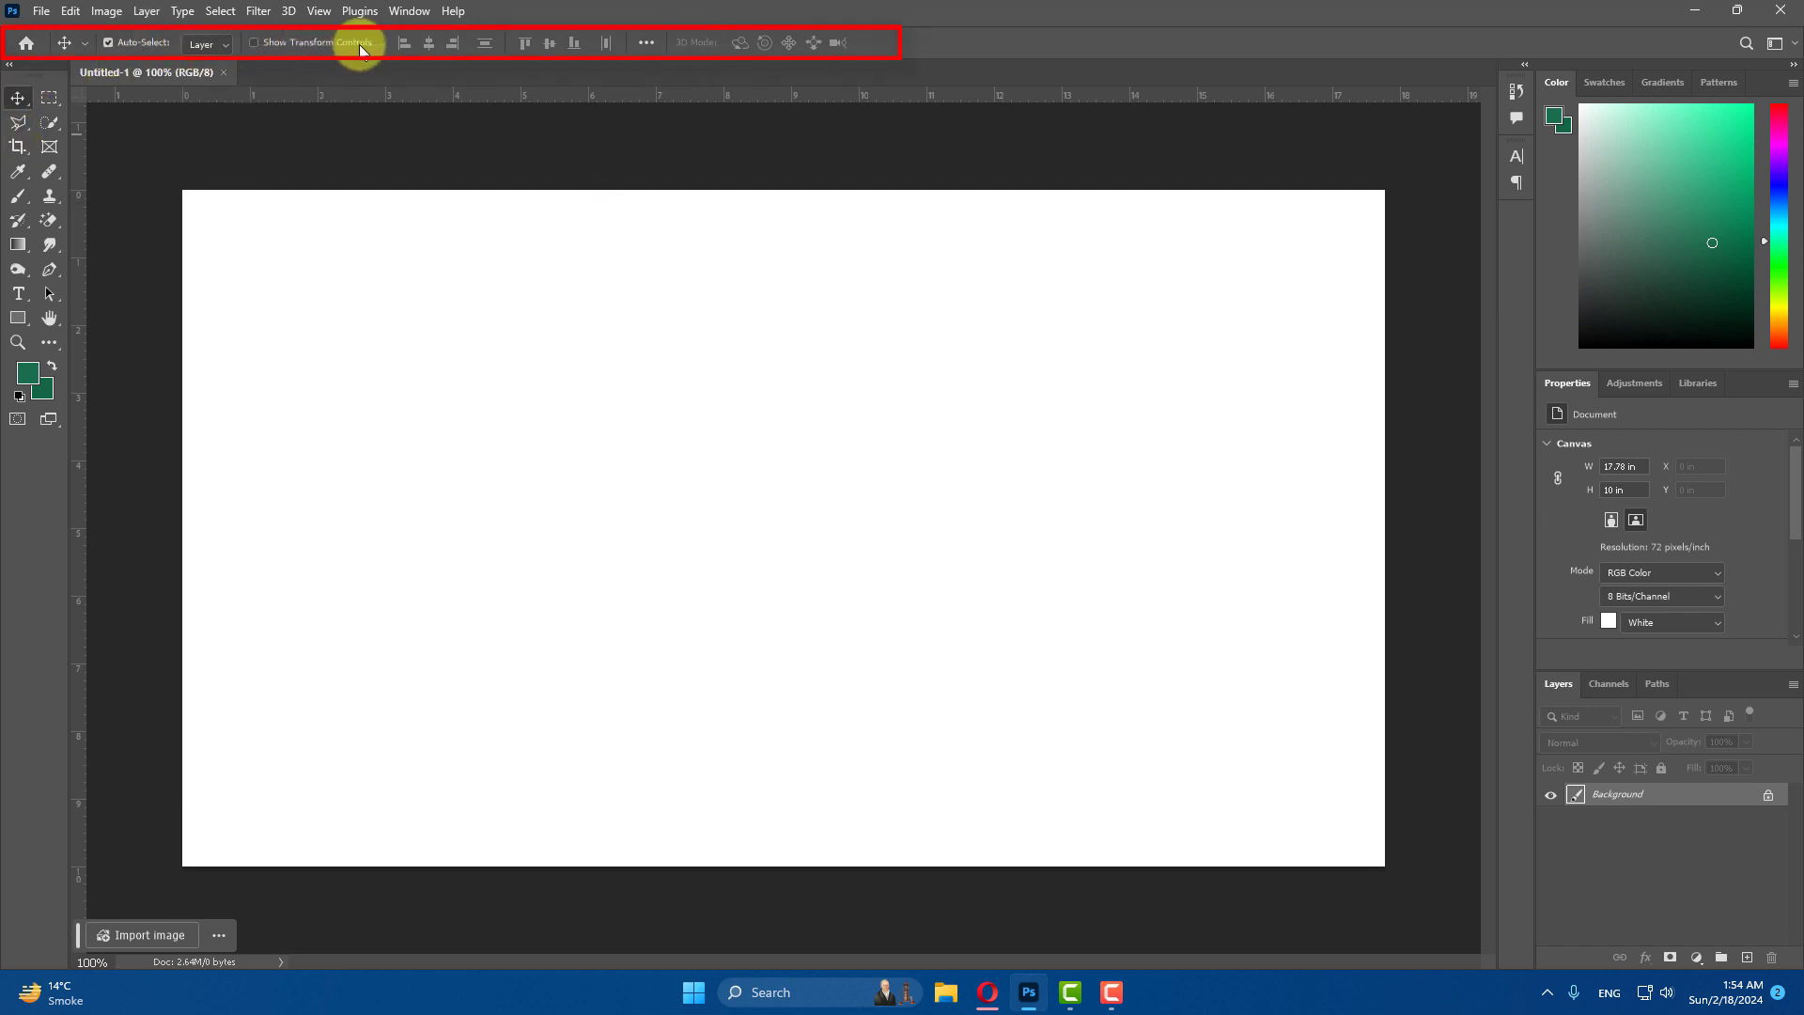
left_click(50, 122)
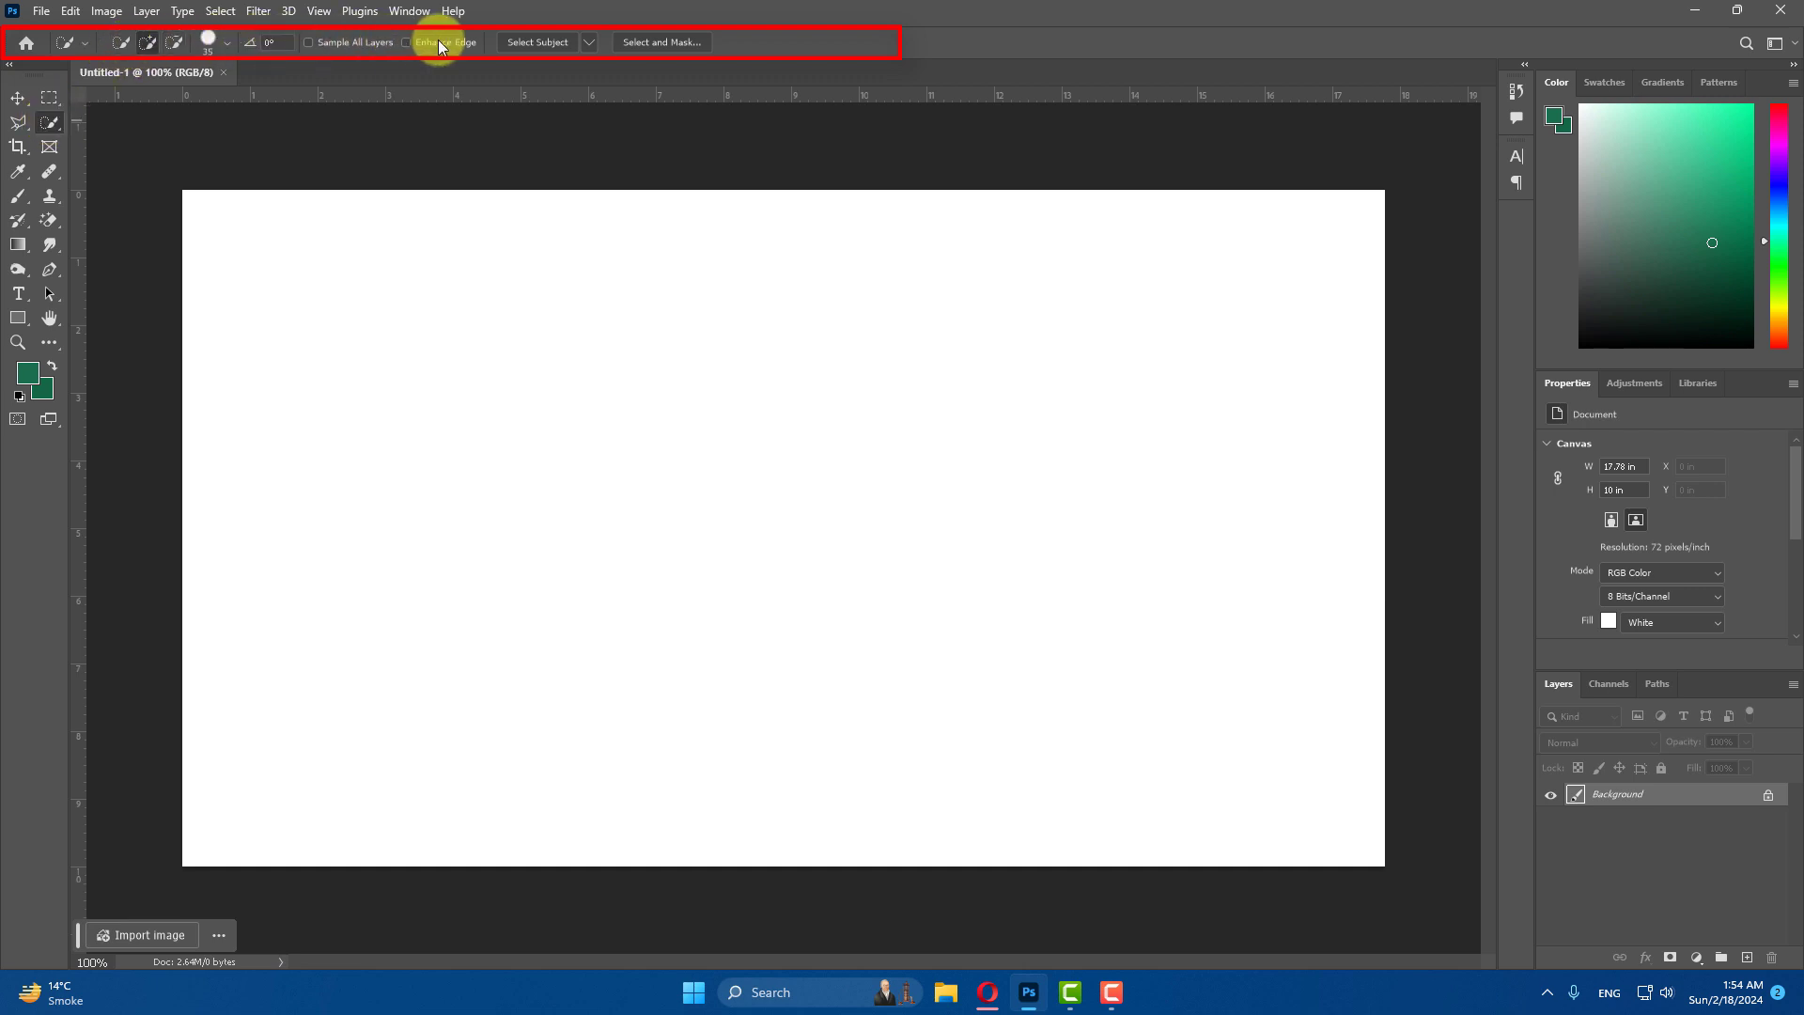
left_click(23, 151)
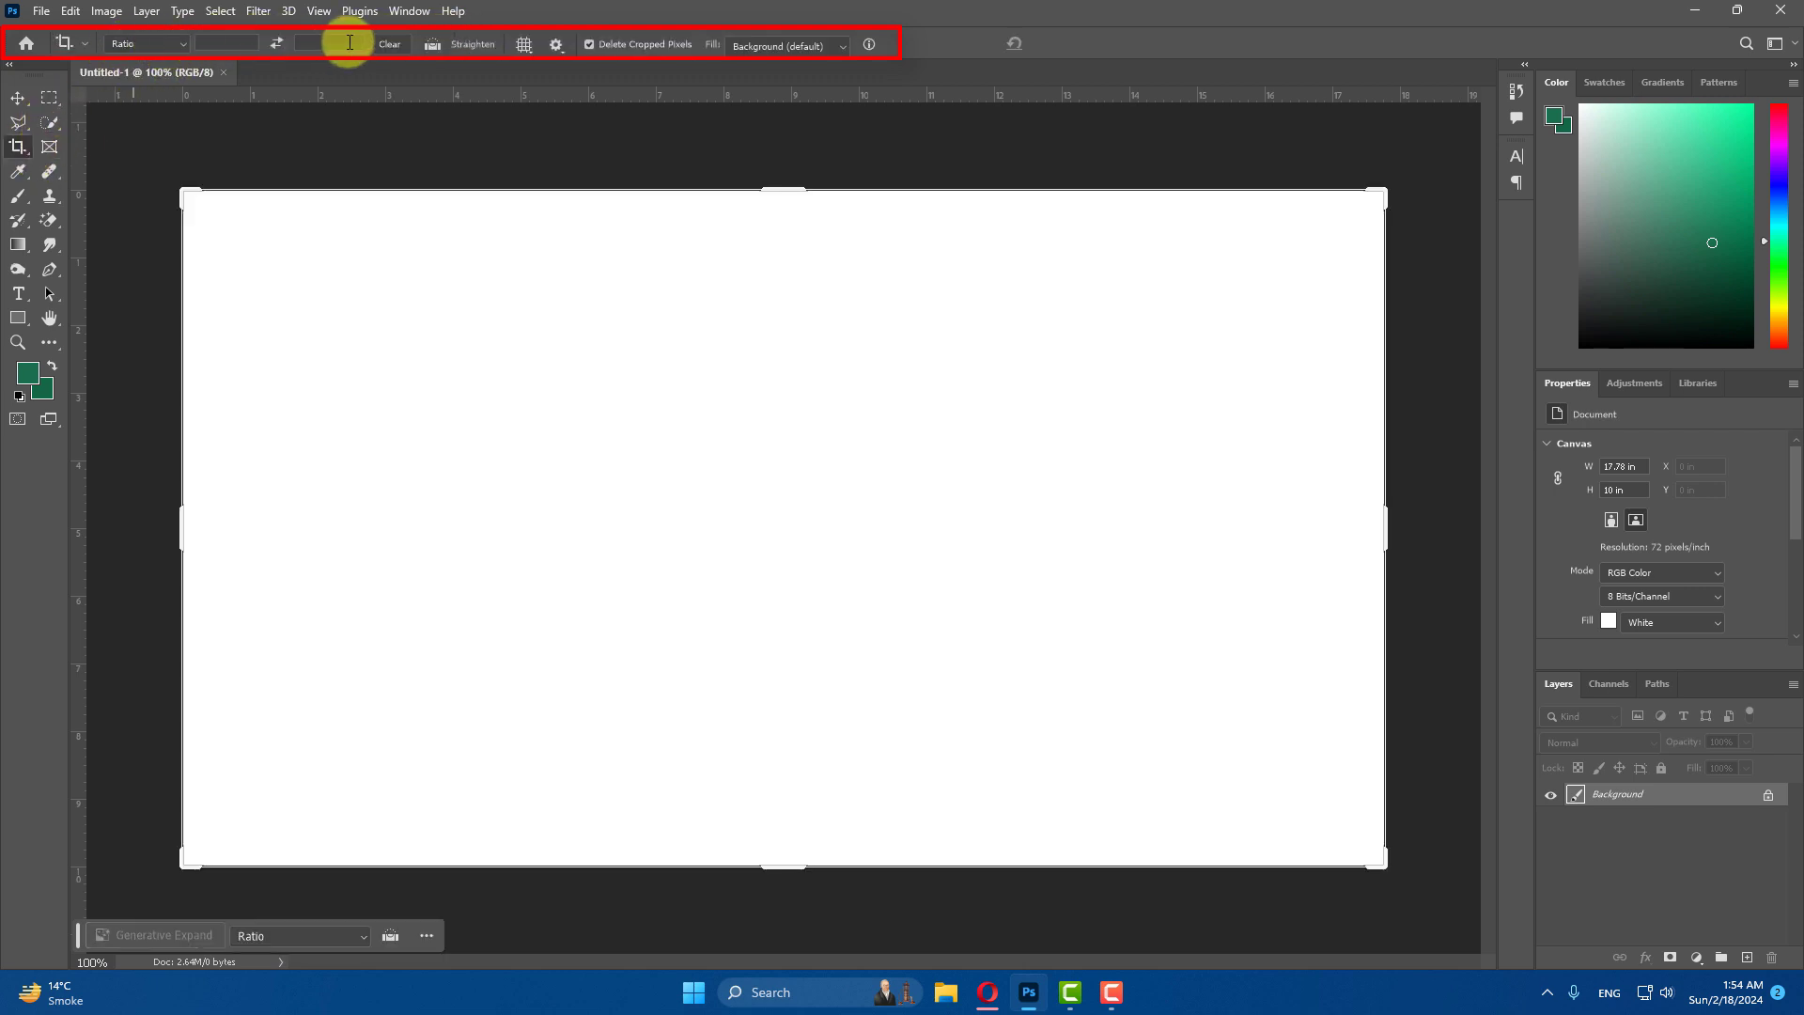
left_click(17, 104)
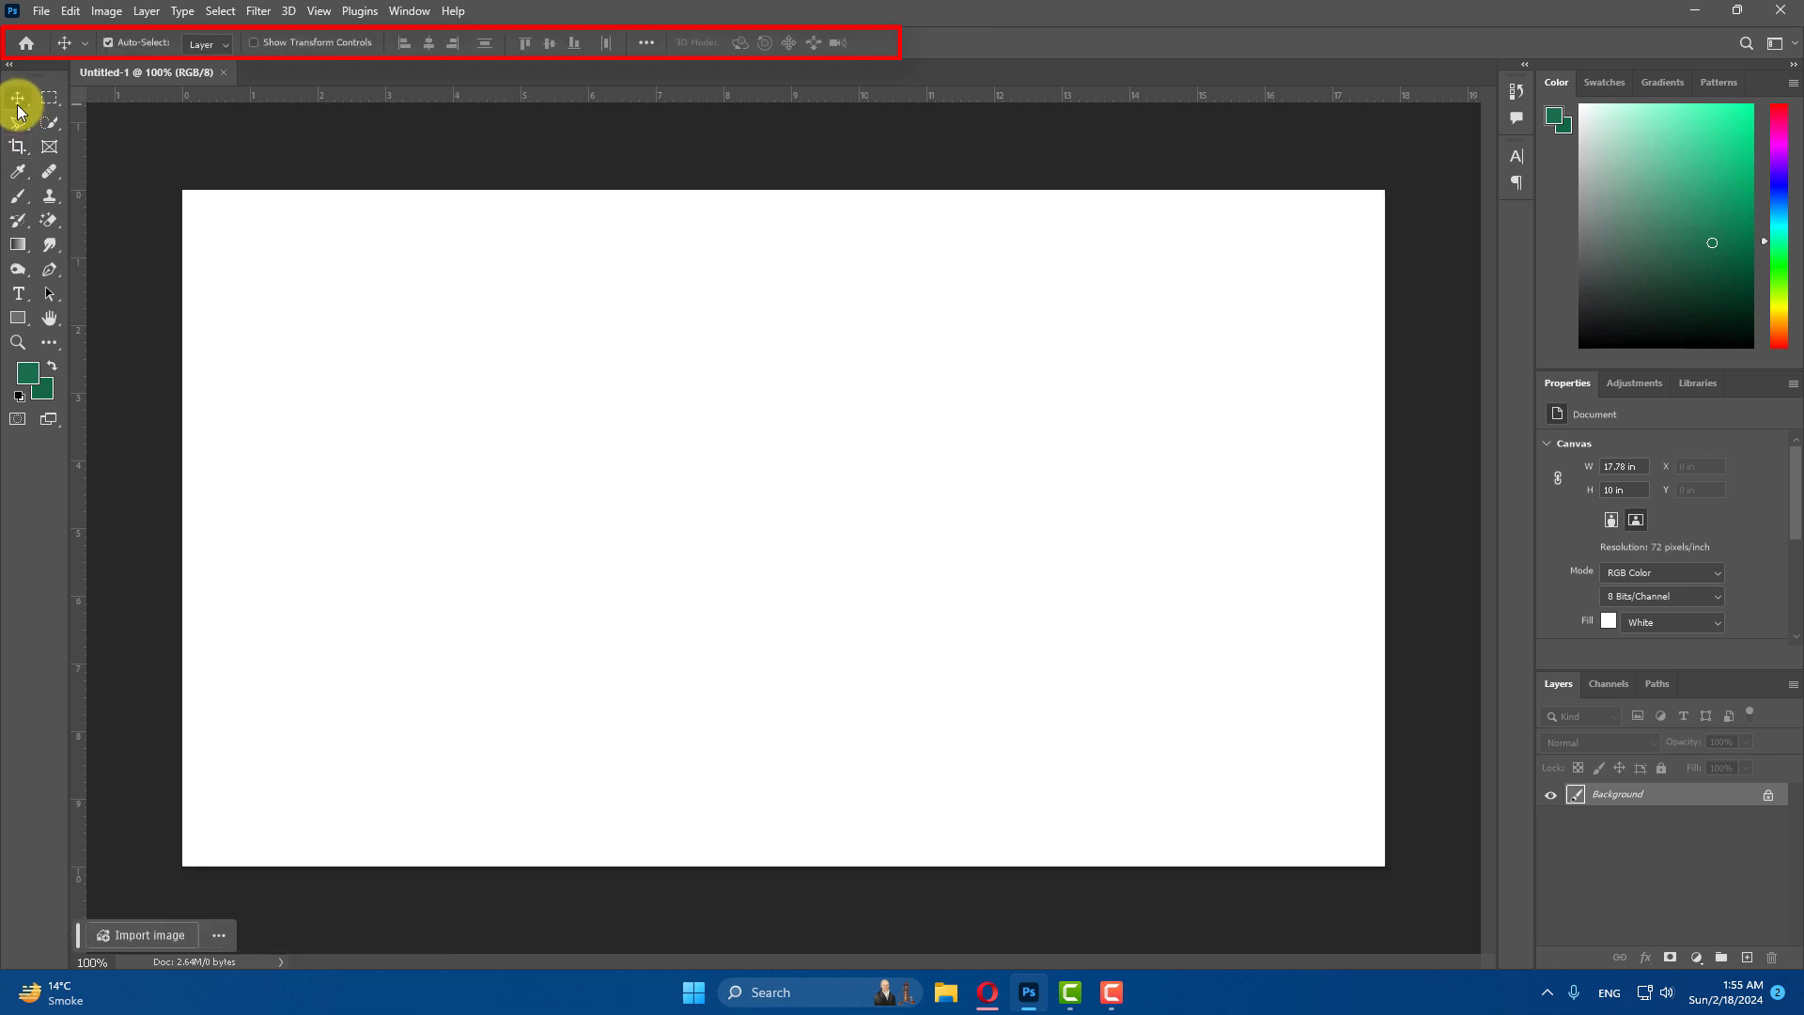
left_click(45, 97)
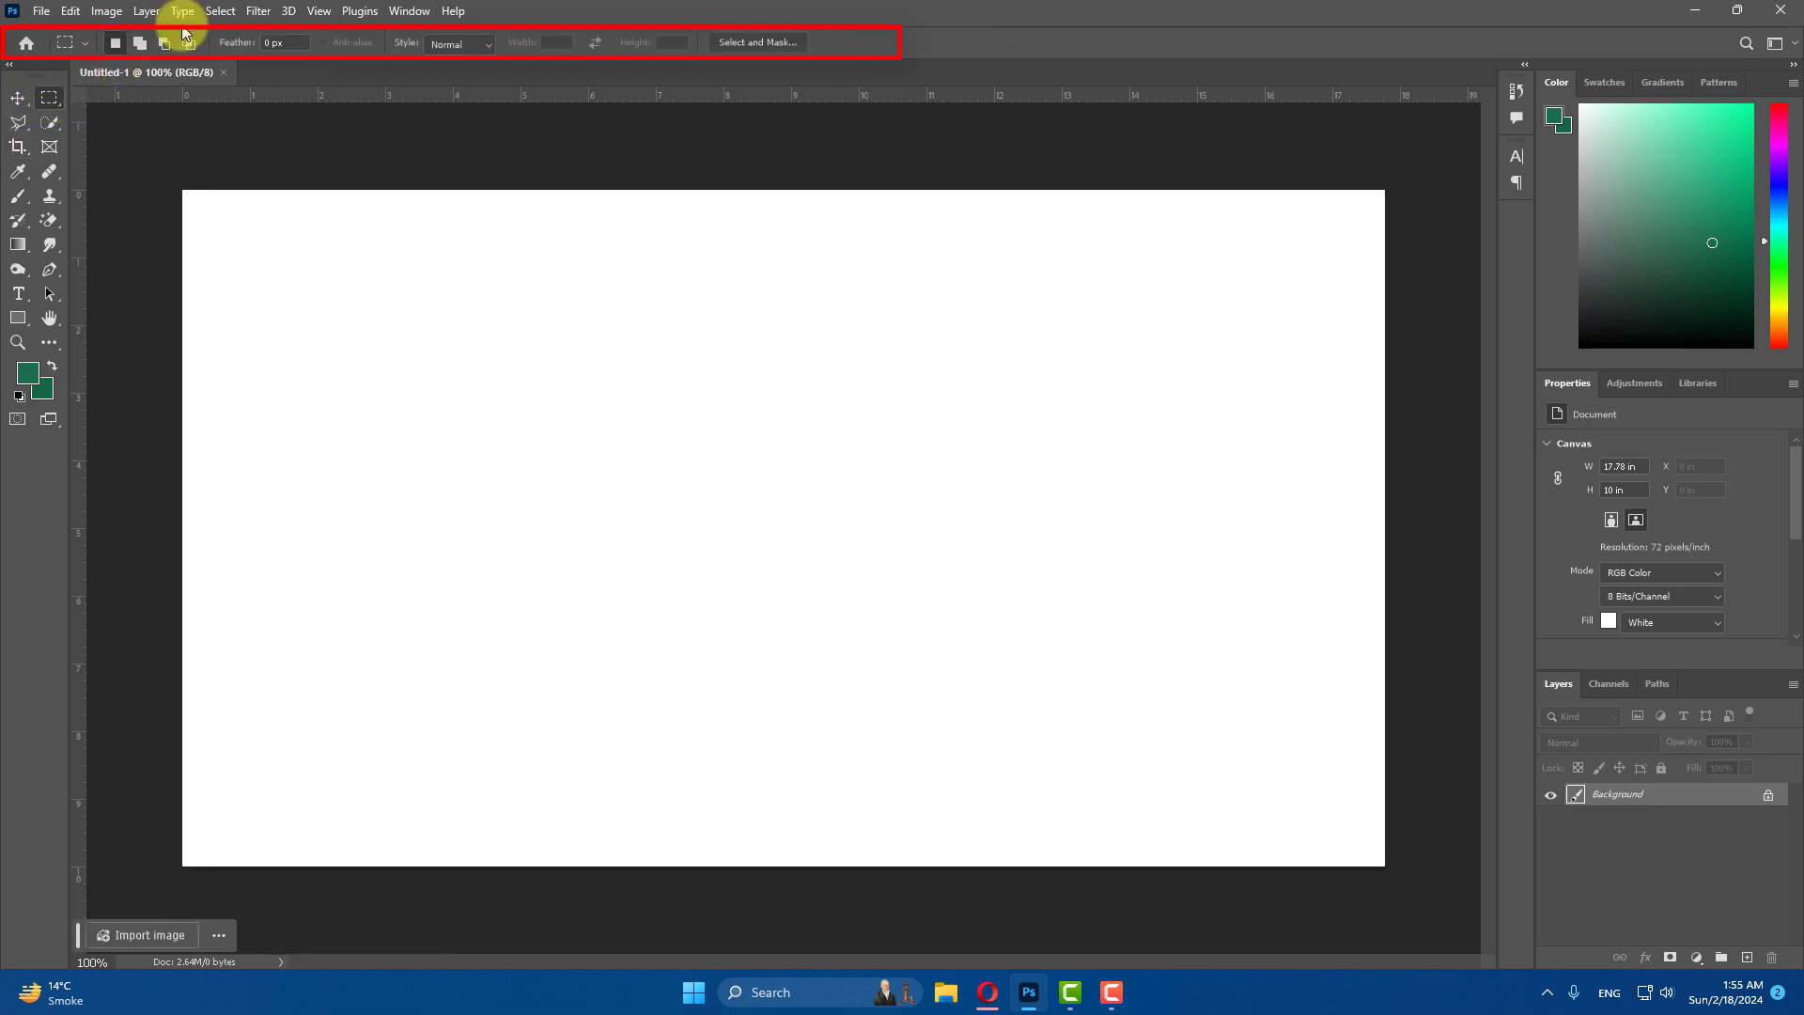
left_click(19, 103)
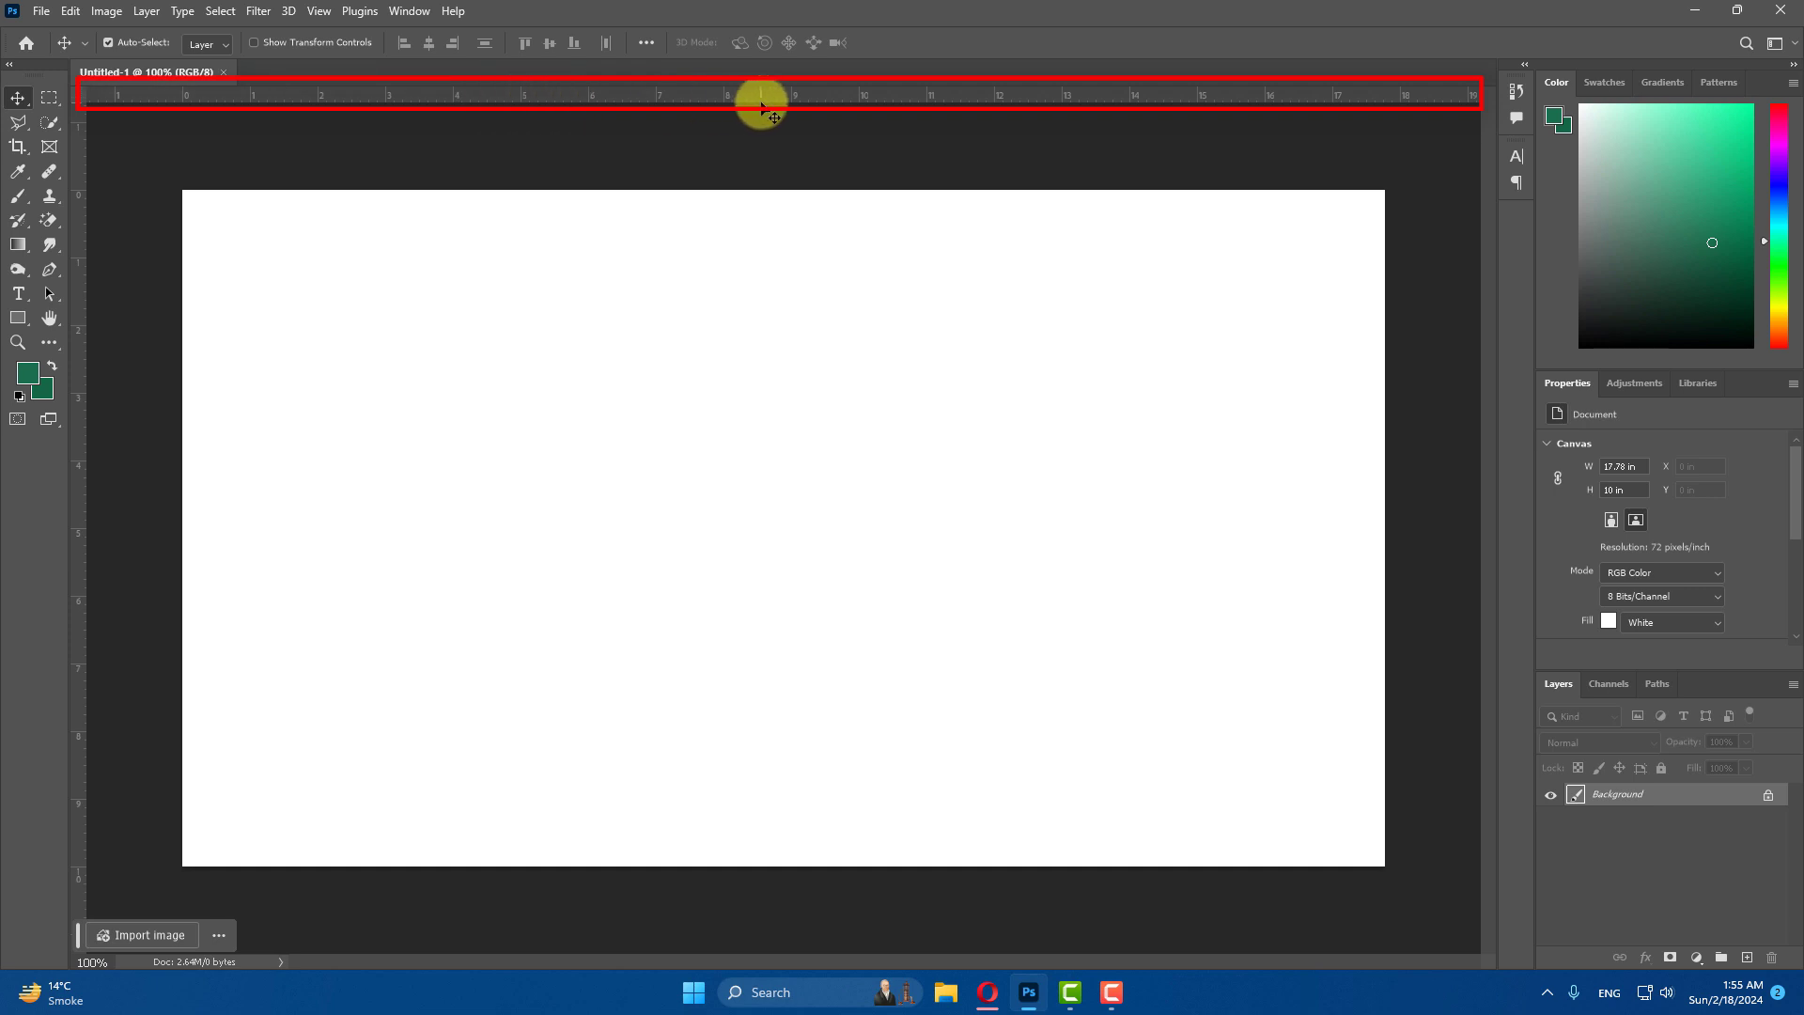
key("ctrl+r")
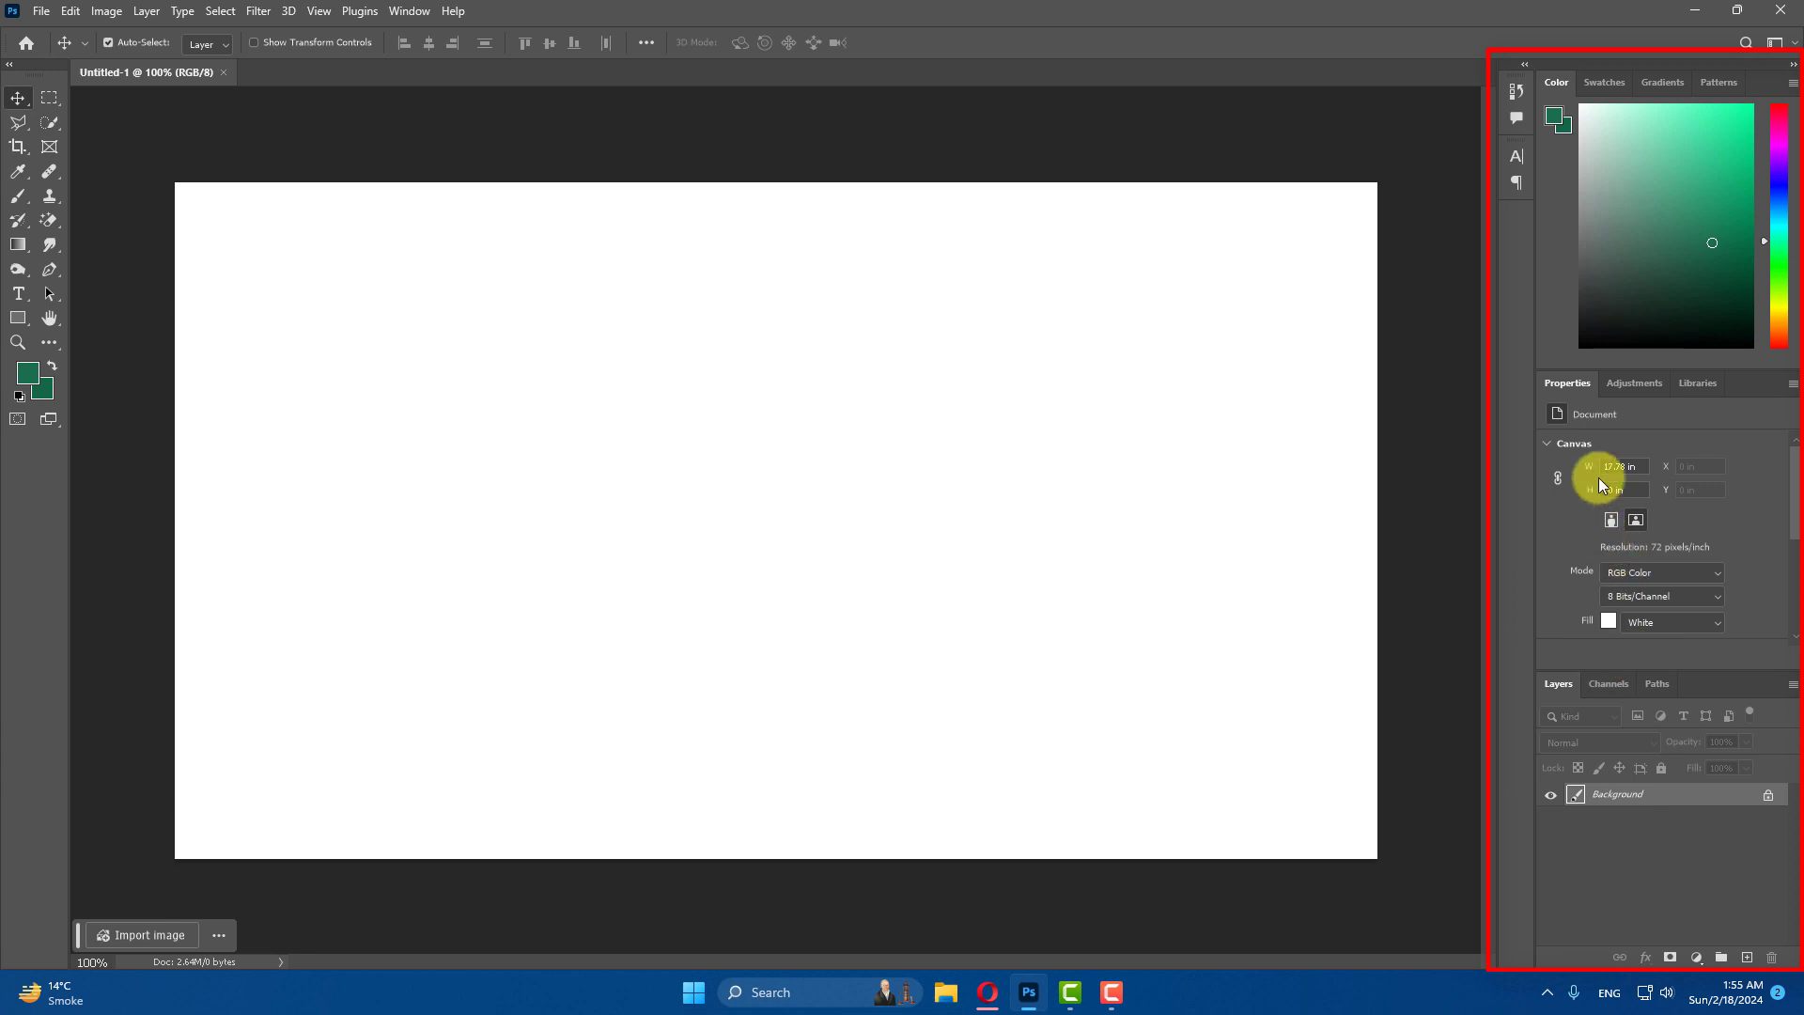
Toggle the Properties panel between adjustment presets and document canvas properties
left_click(1635, 387)
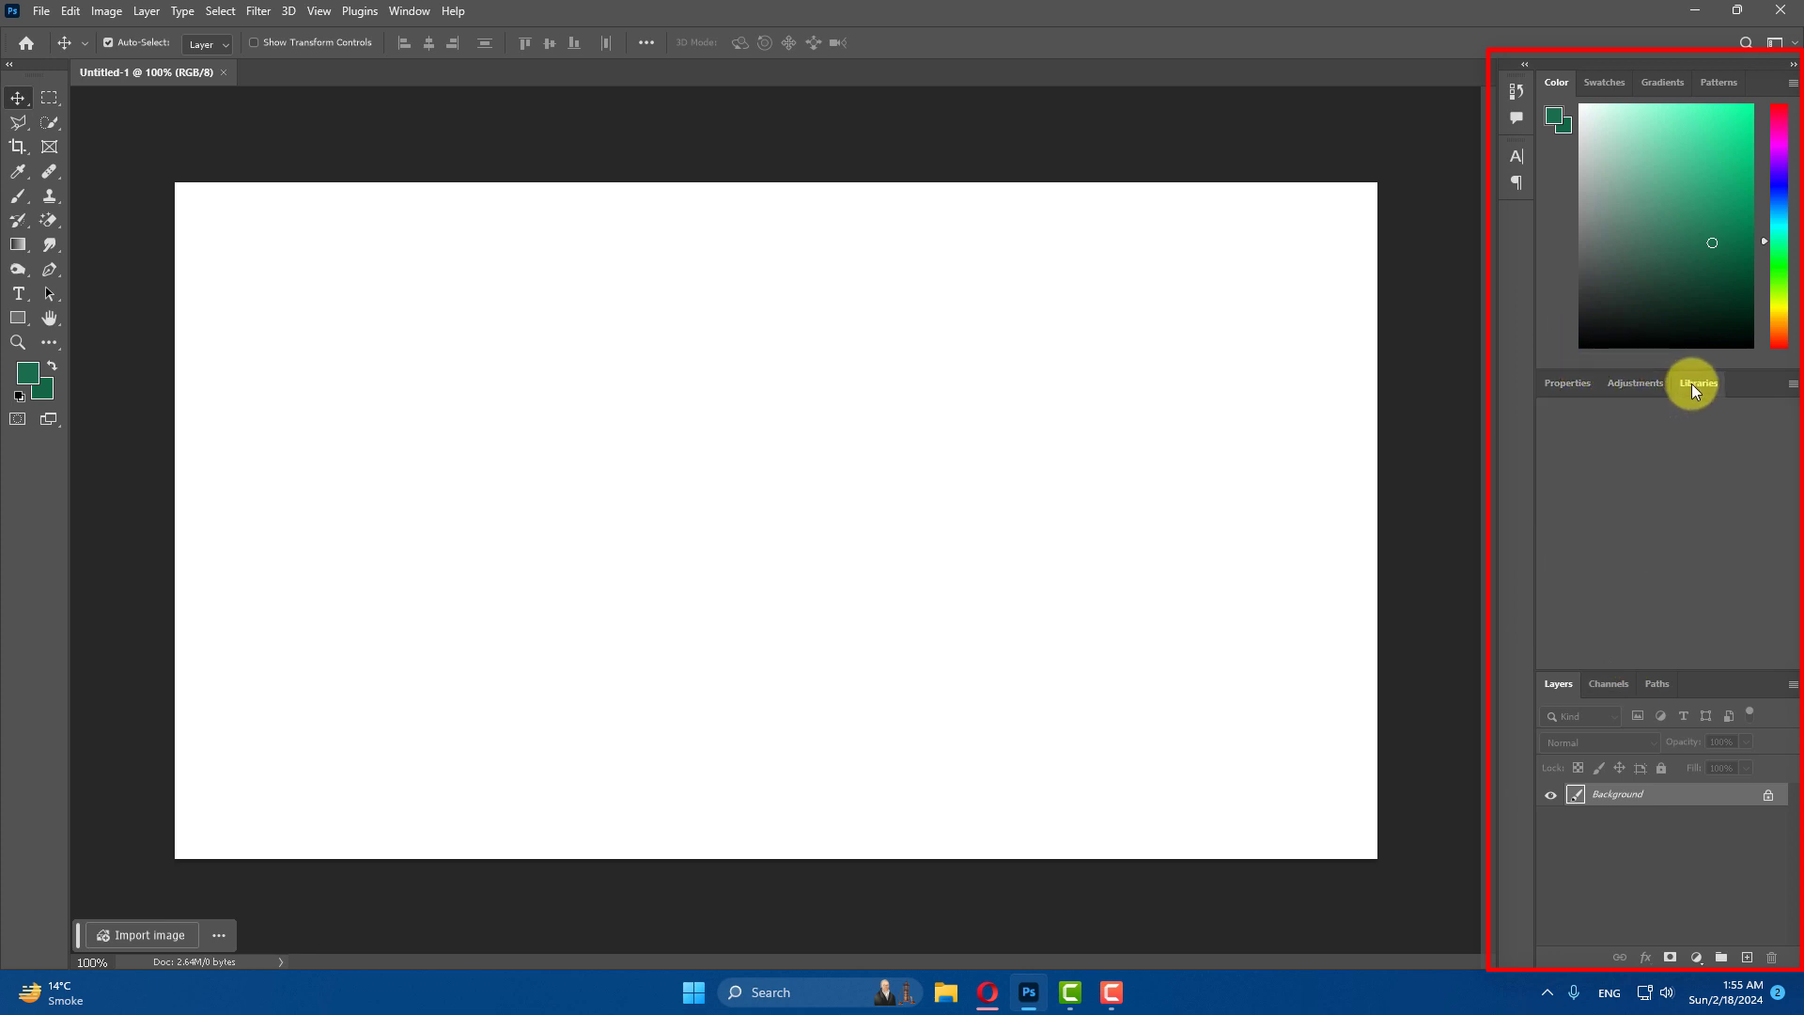
left_click(1569, 385)
left_click(1642, 383)
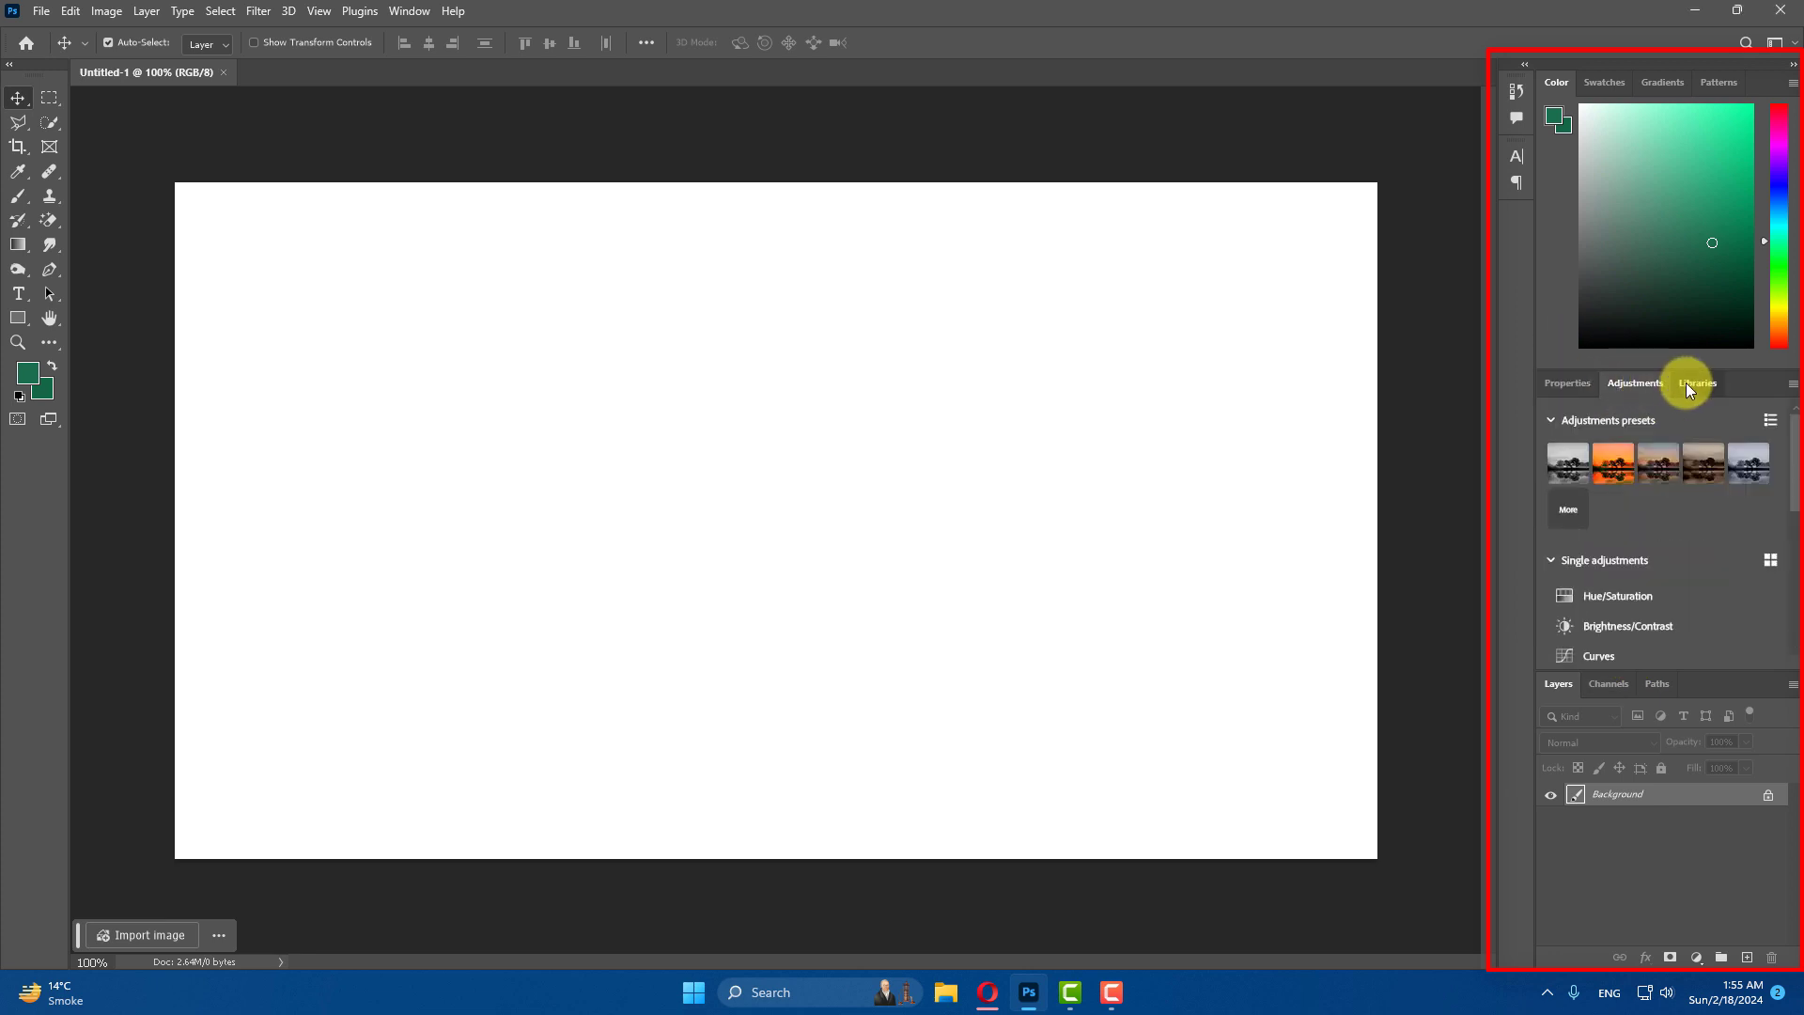
left_click(1565, 383)
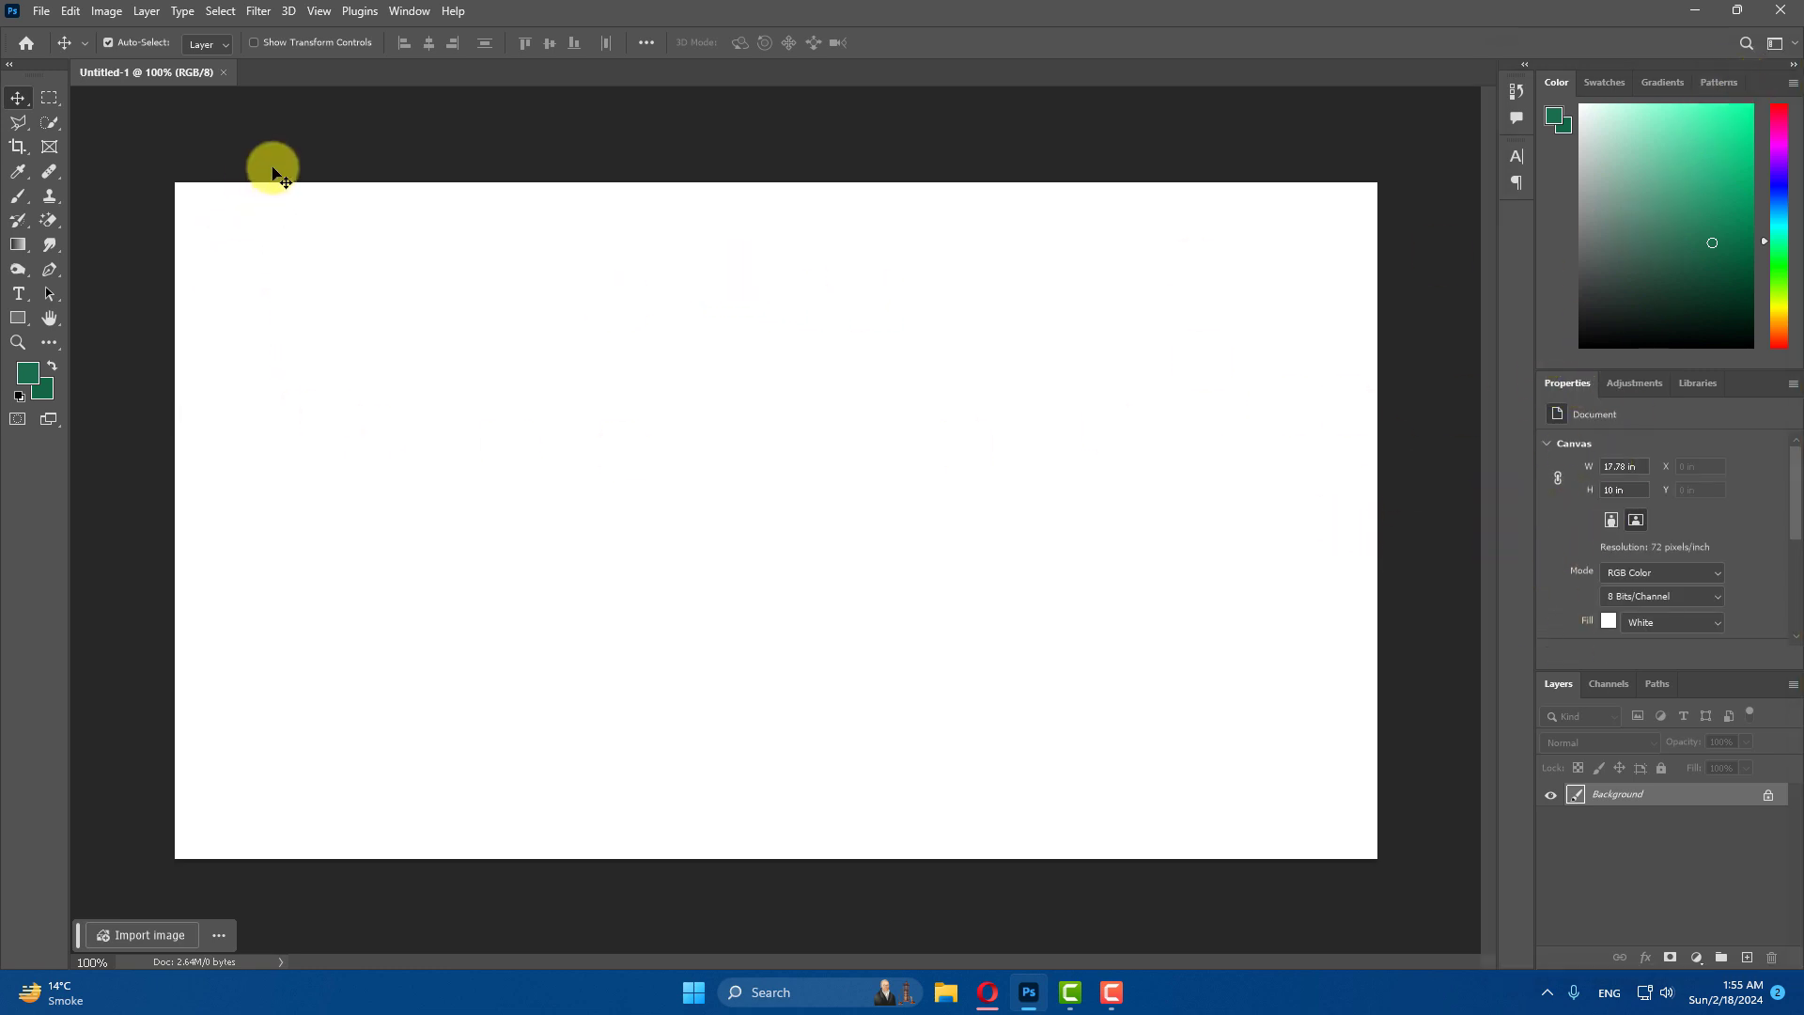
Cancel the Background layer warning, float the Tools panel and close it
mouse_move(26, 66)
left_mouse_down()
mouse_move(658, 147)
mouse_move(233, 144)
mouse_move(763, 143)
mouse_move(16, 113)
mouse_move(14, 129)
left_mouse_up()
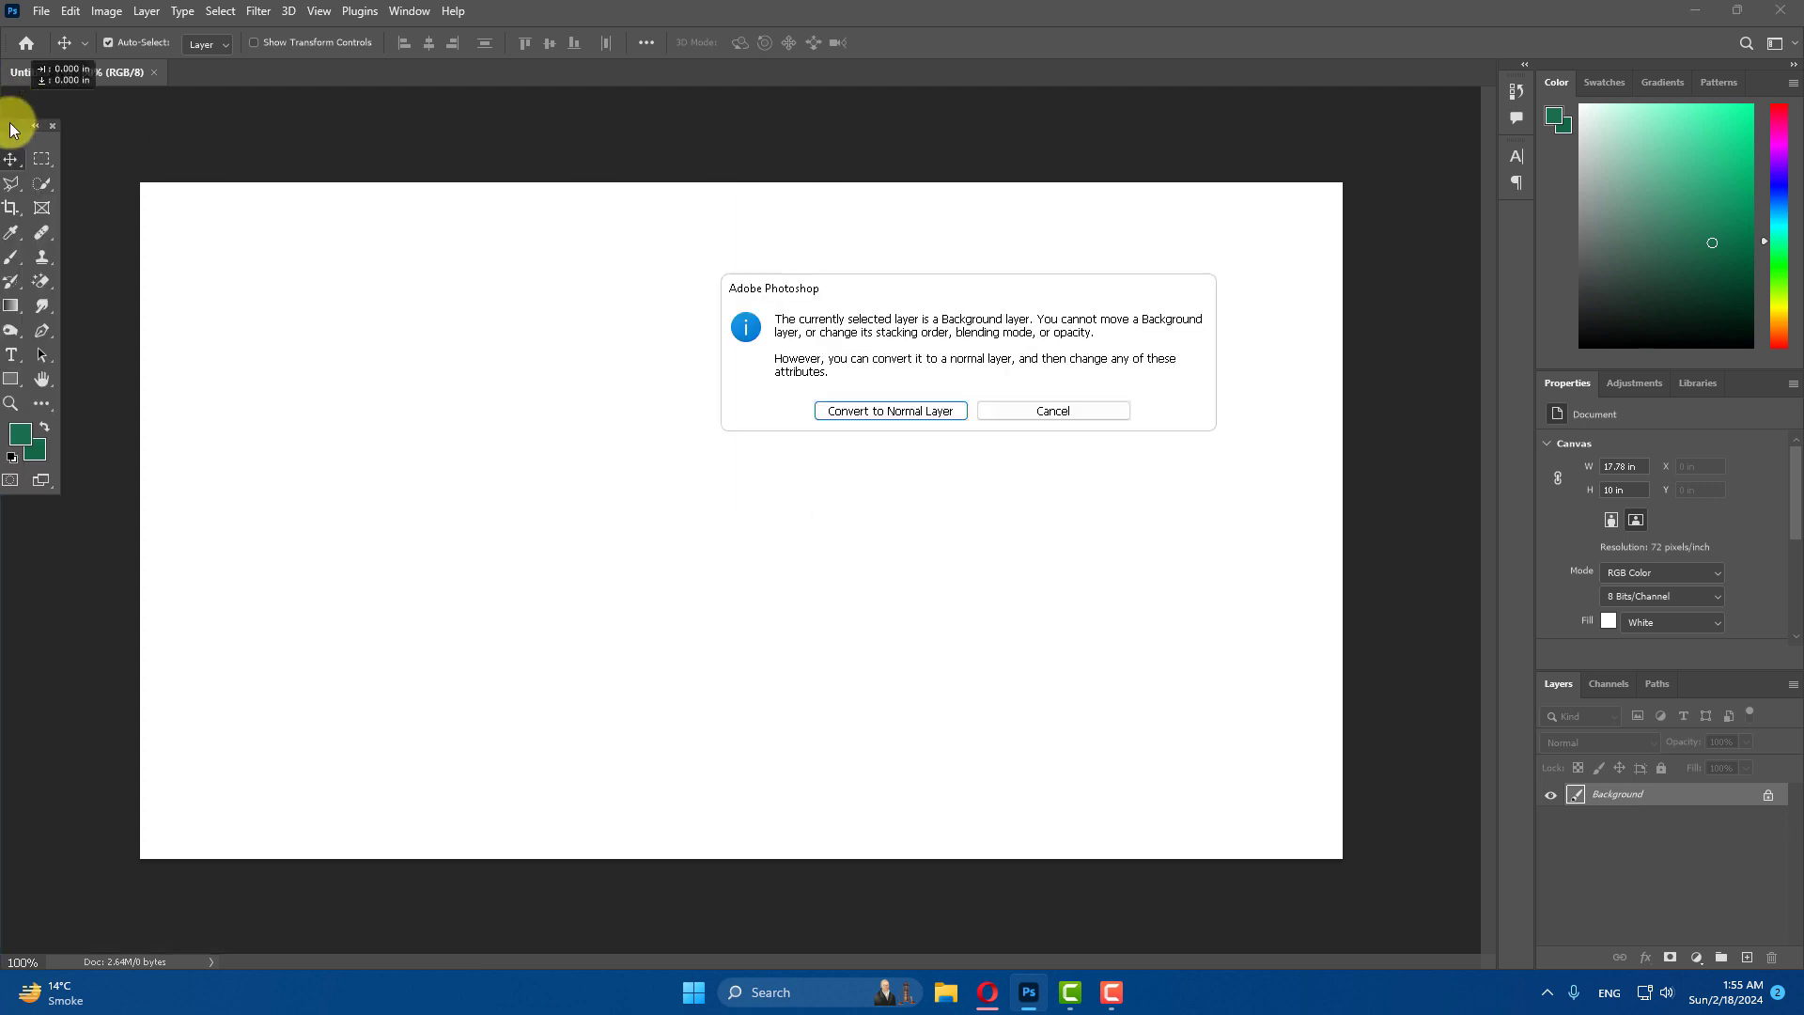
left_click(1057, 410)
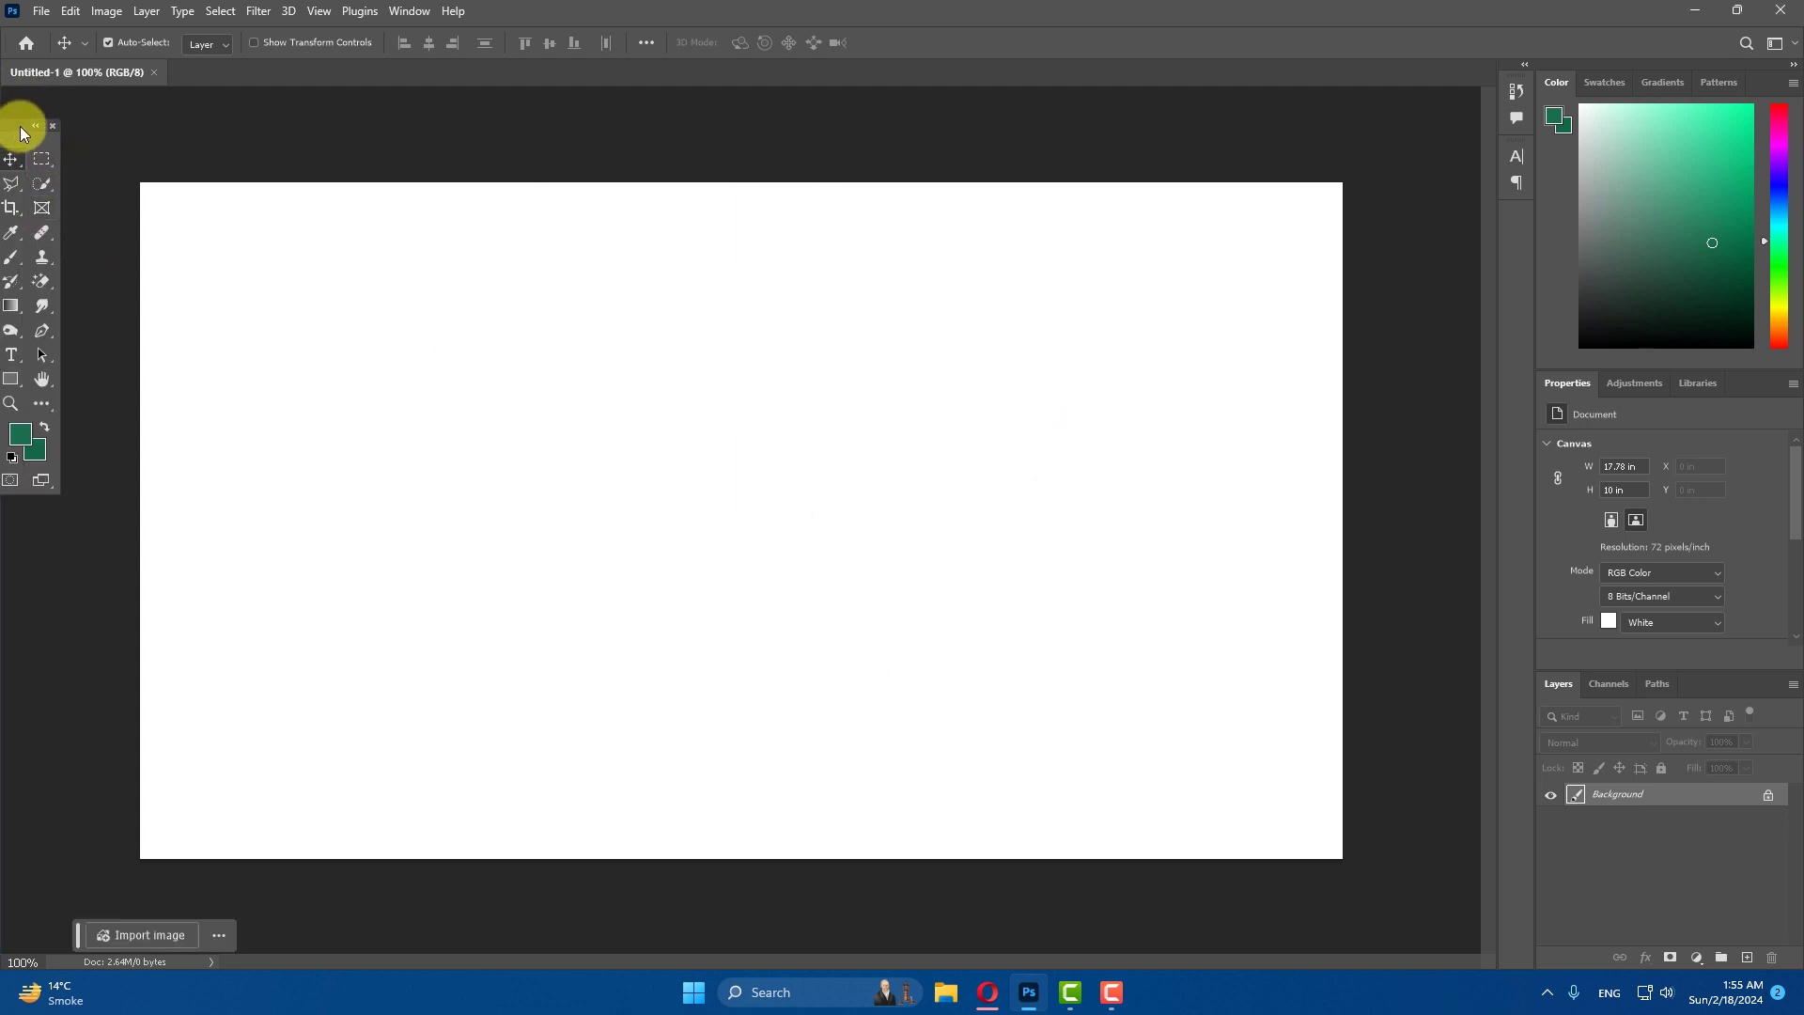
left_click_drag(6, 123, 41, 104)
left_click(81, 99)
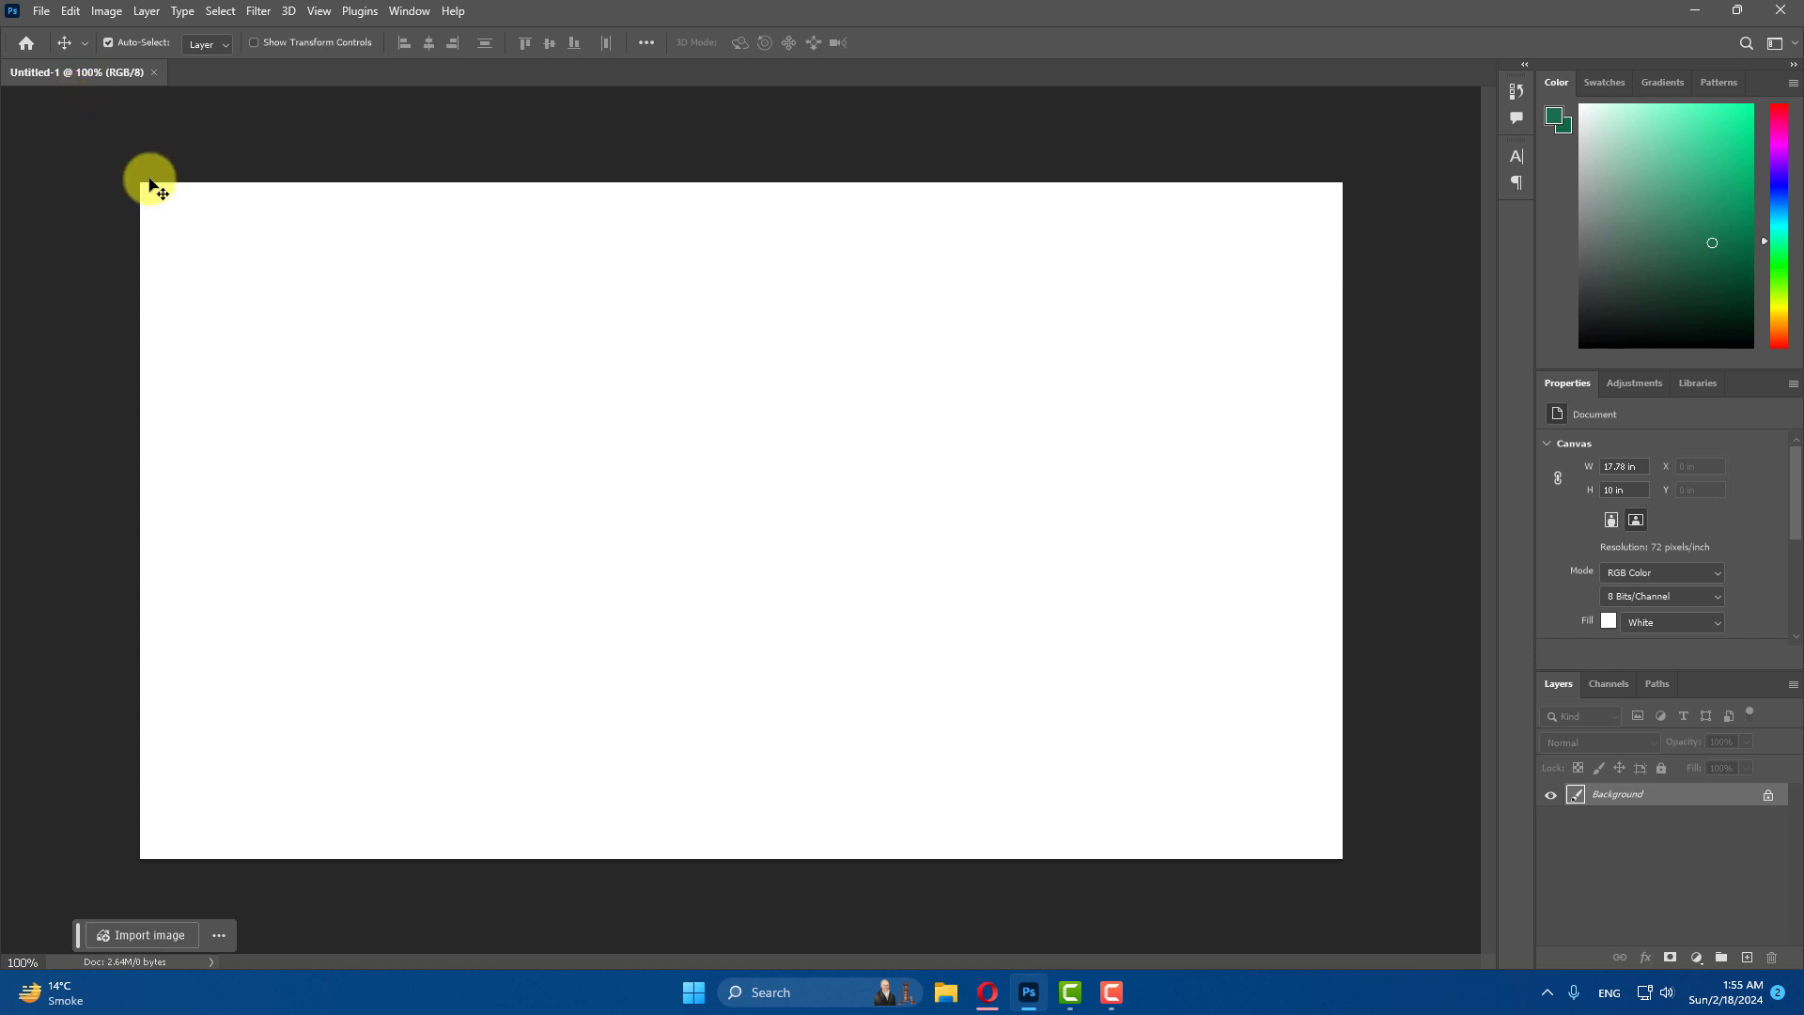
Close the Color panel from its options menu, then collapse and re-expand the panel dock
left_click(1794, 83)
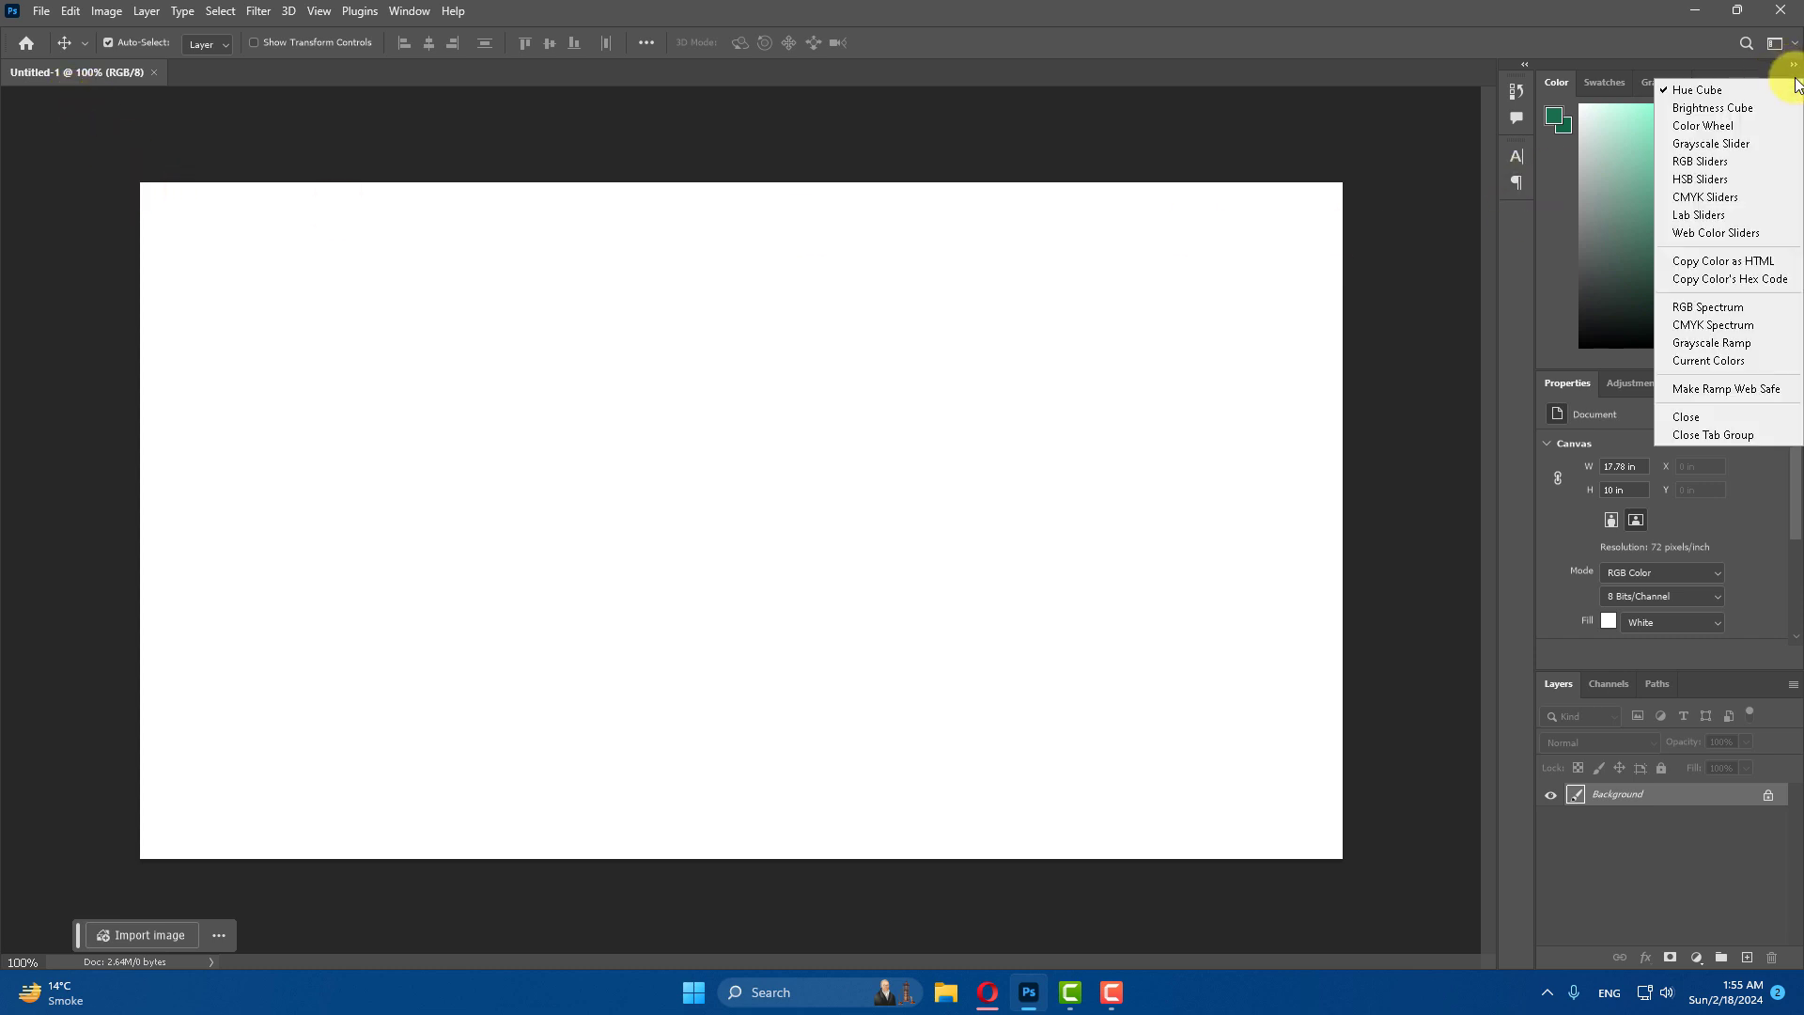
left_click(1711, 419)
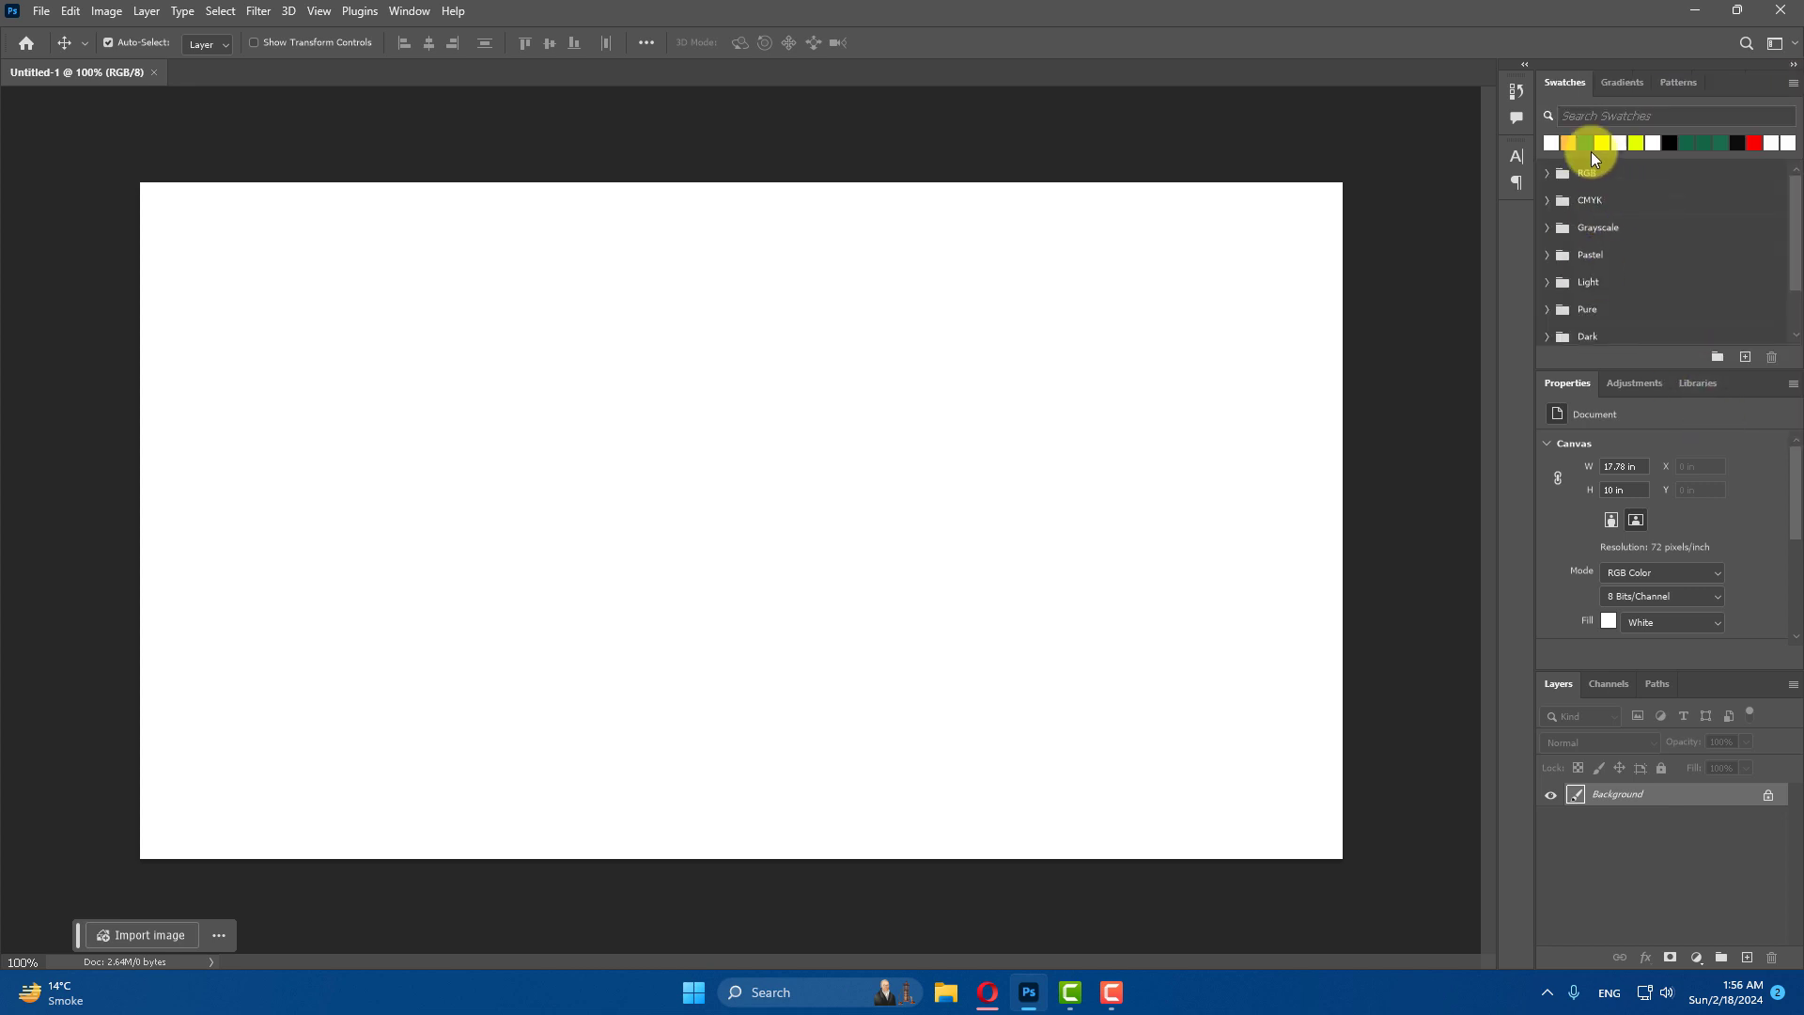
left_click(1793, 64)
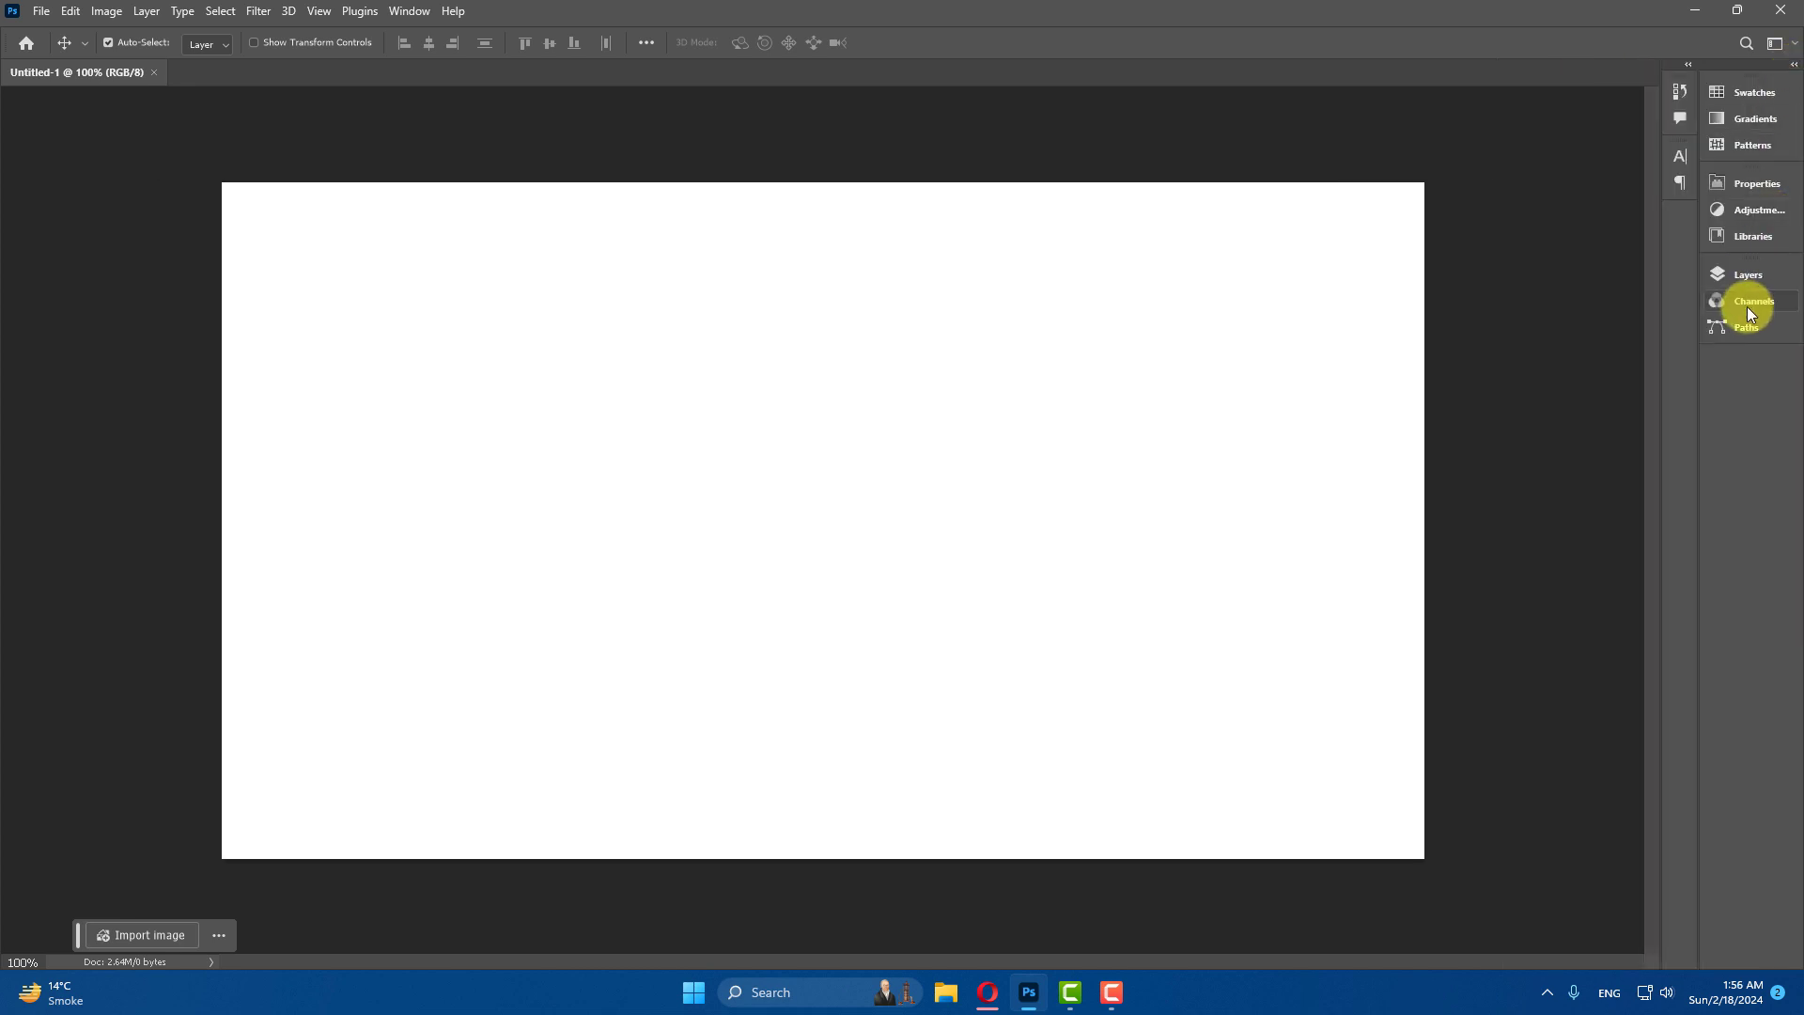
left_click(1792, 66)
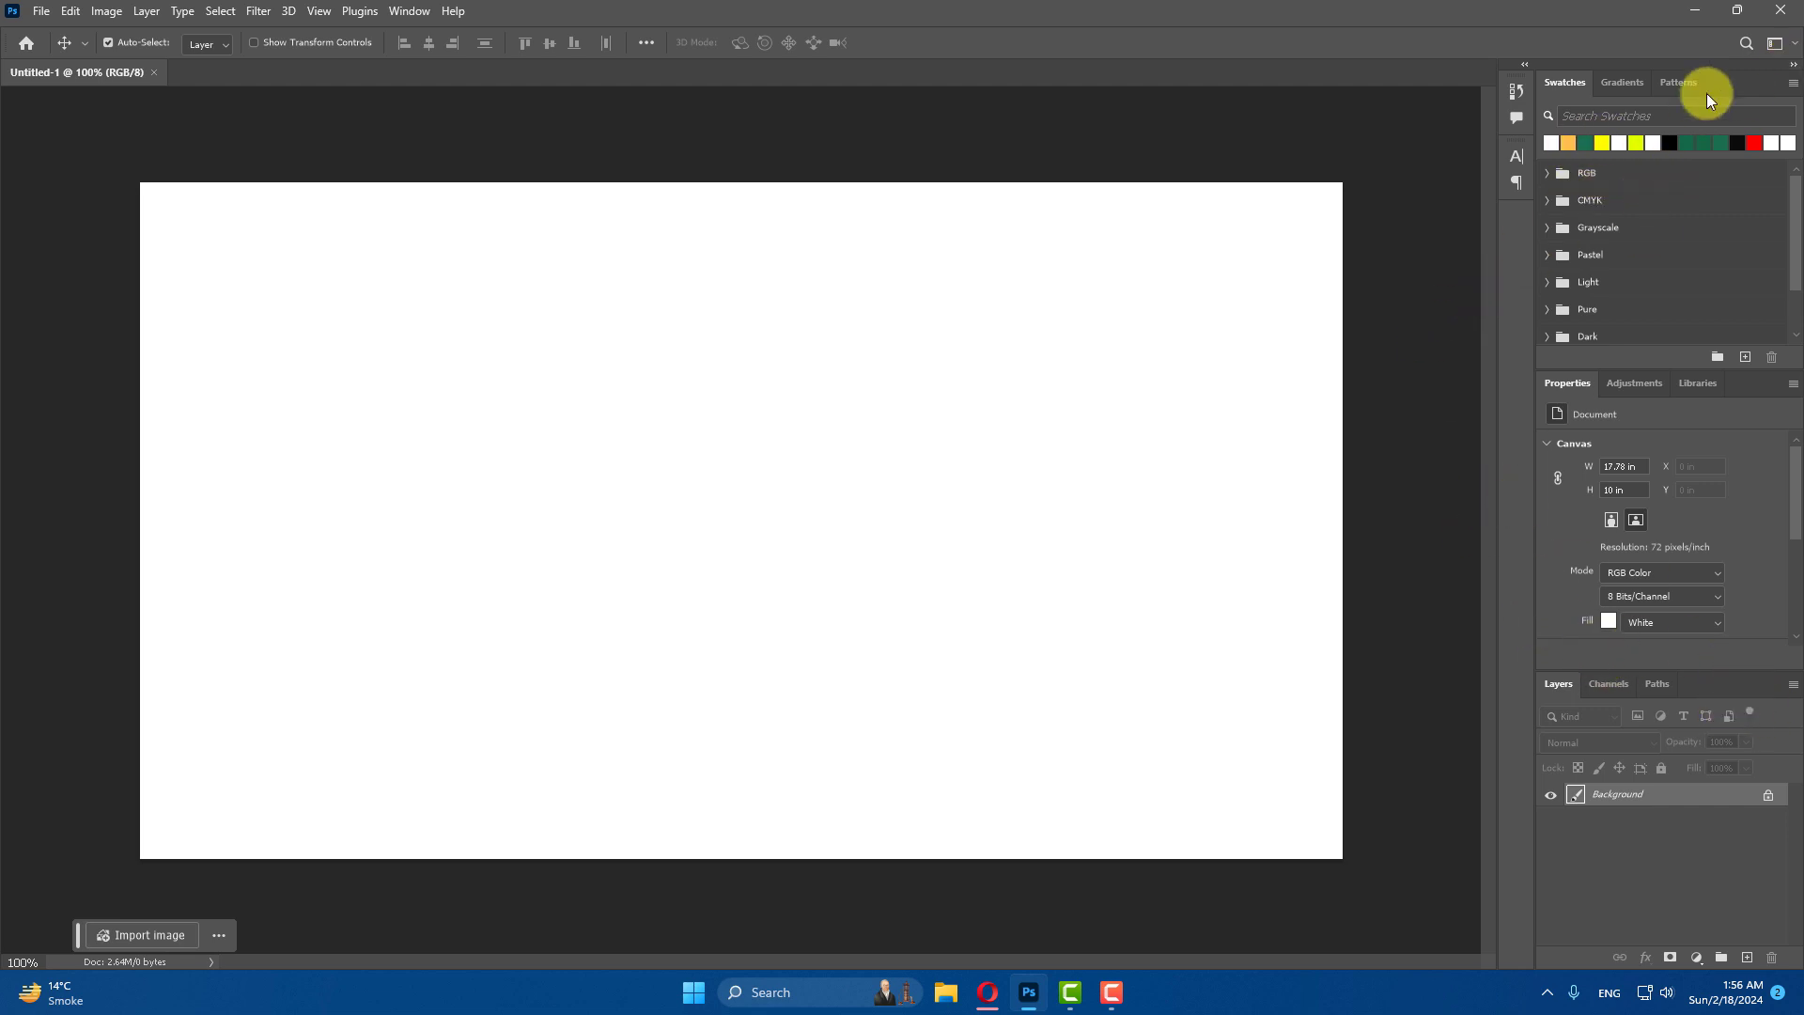
Float the Swatches, Gradients and Patterns group and close it, then peek at tool presets
left_click_drag(1725, 75, 1045, 109)
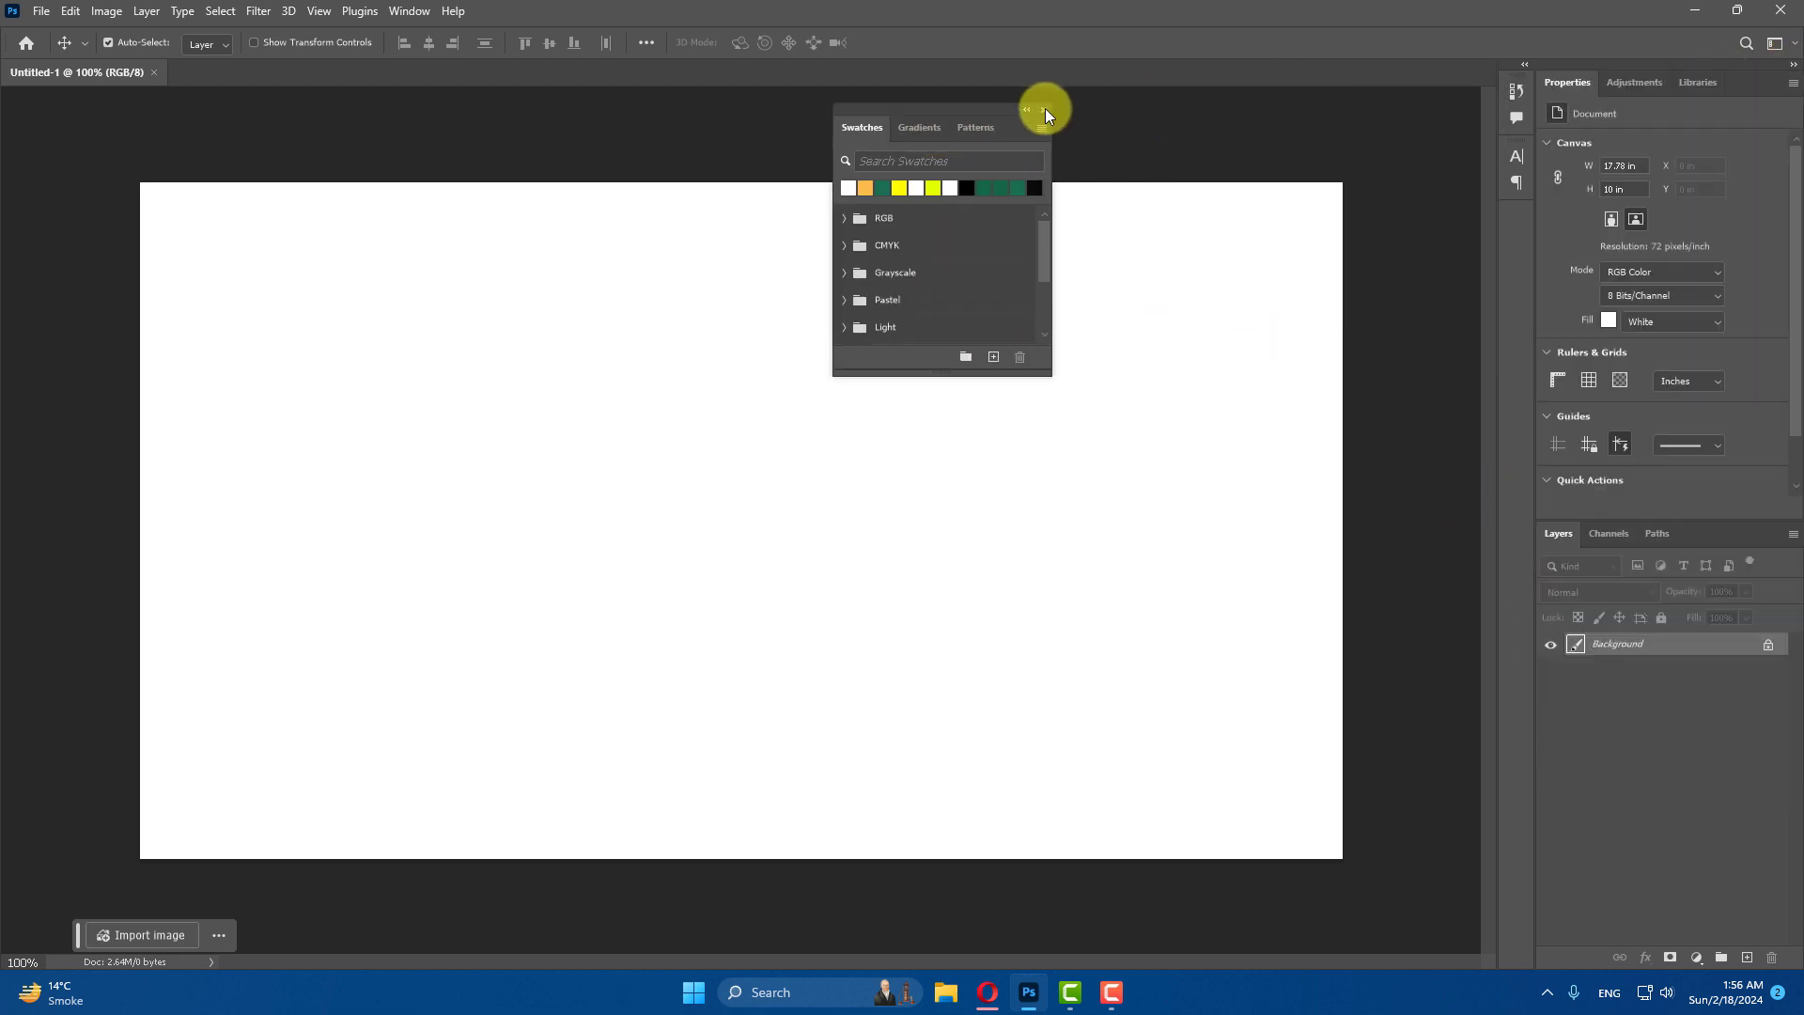
left_click(1045, 109)
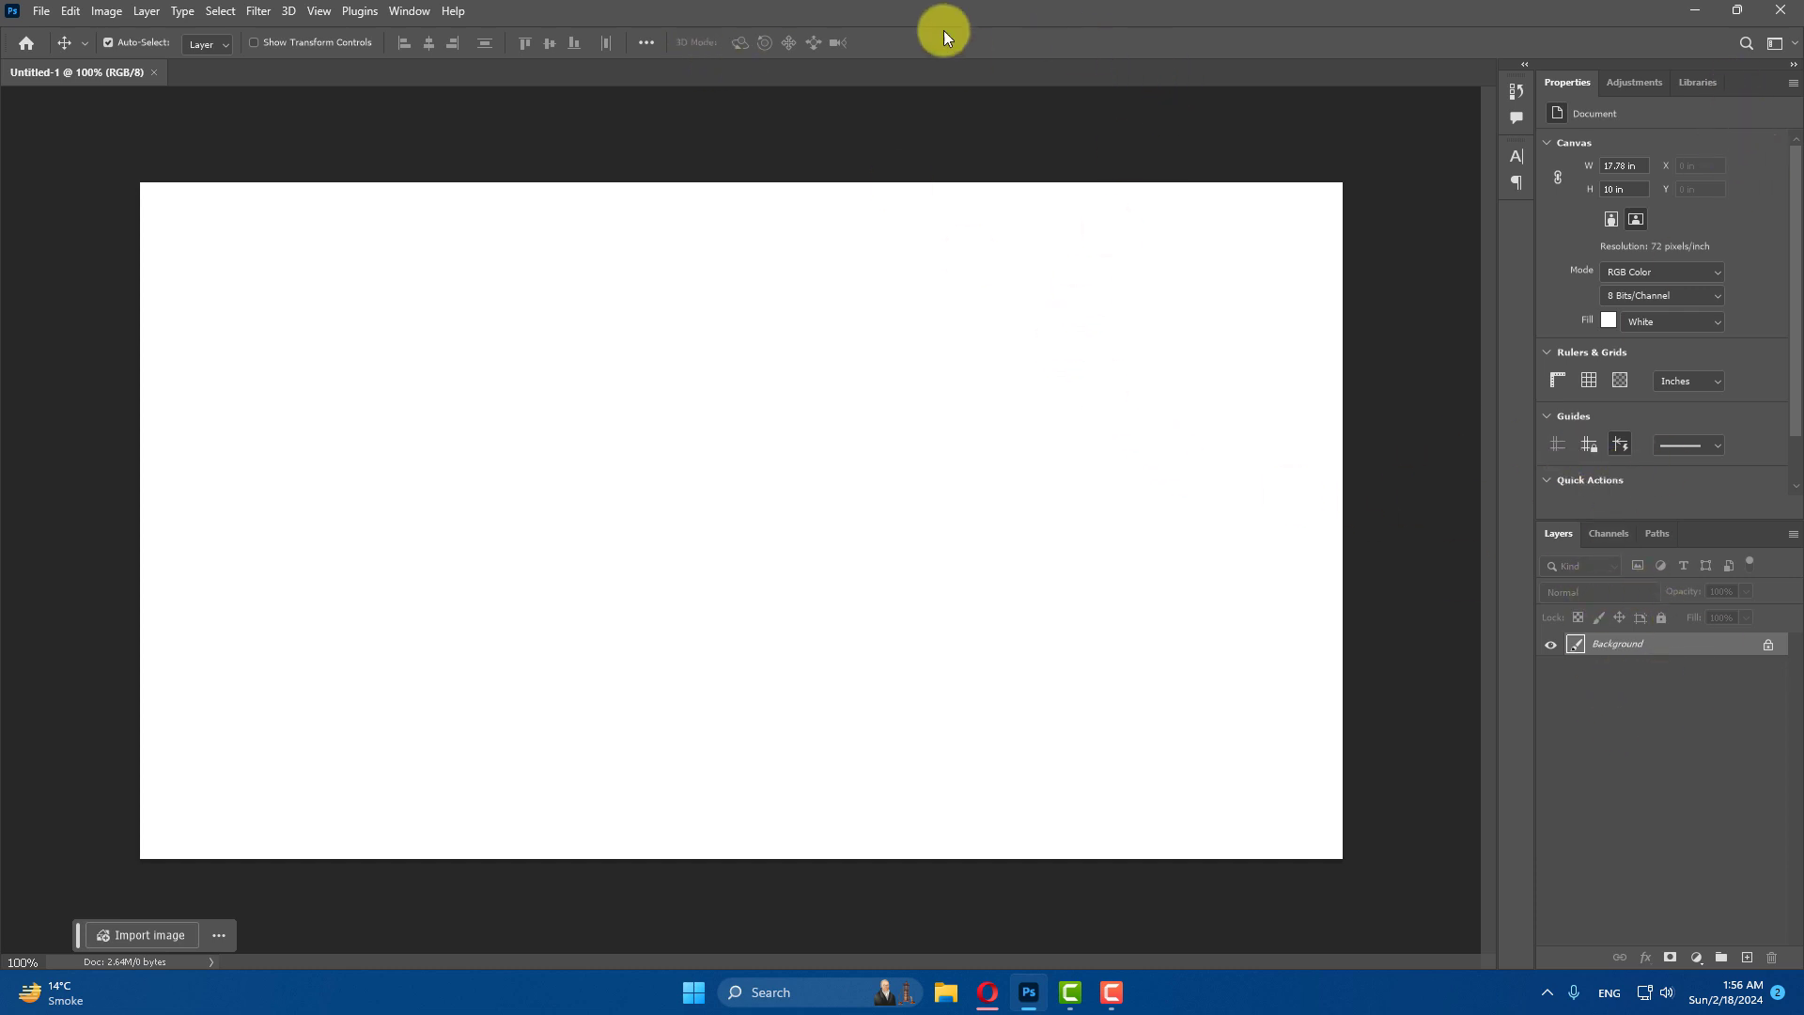
left_click(61, 43)
left_click(64, 45)
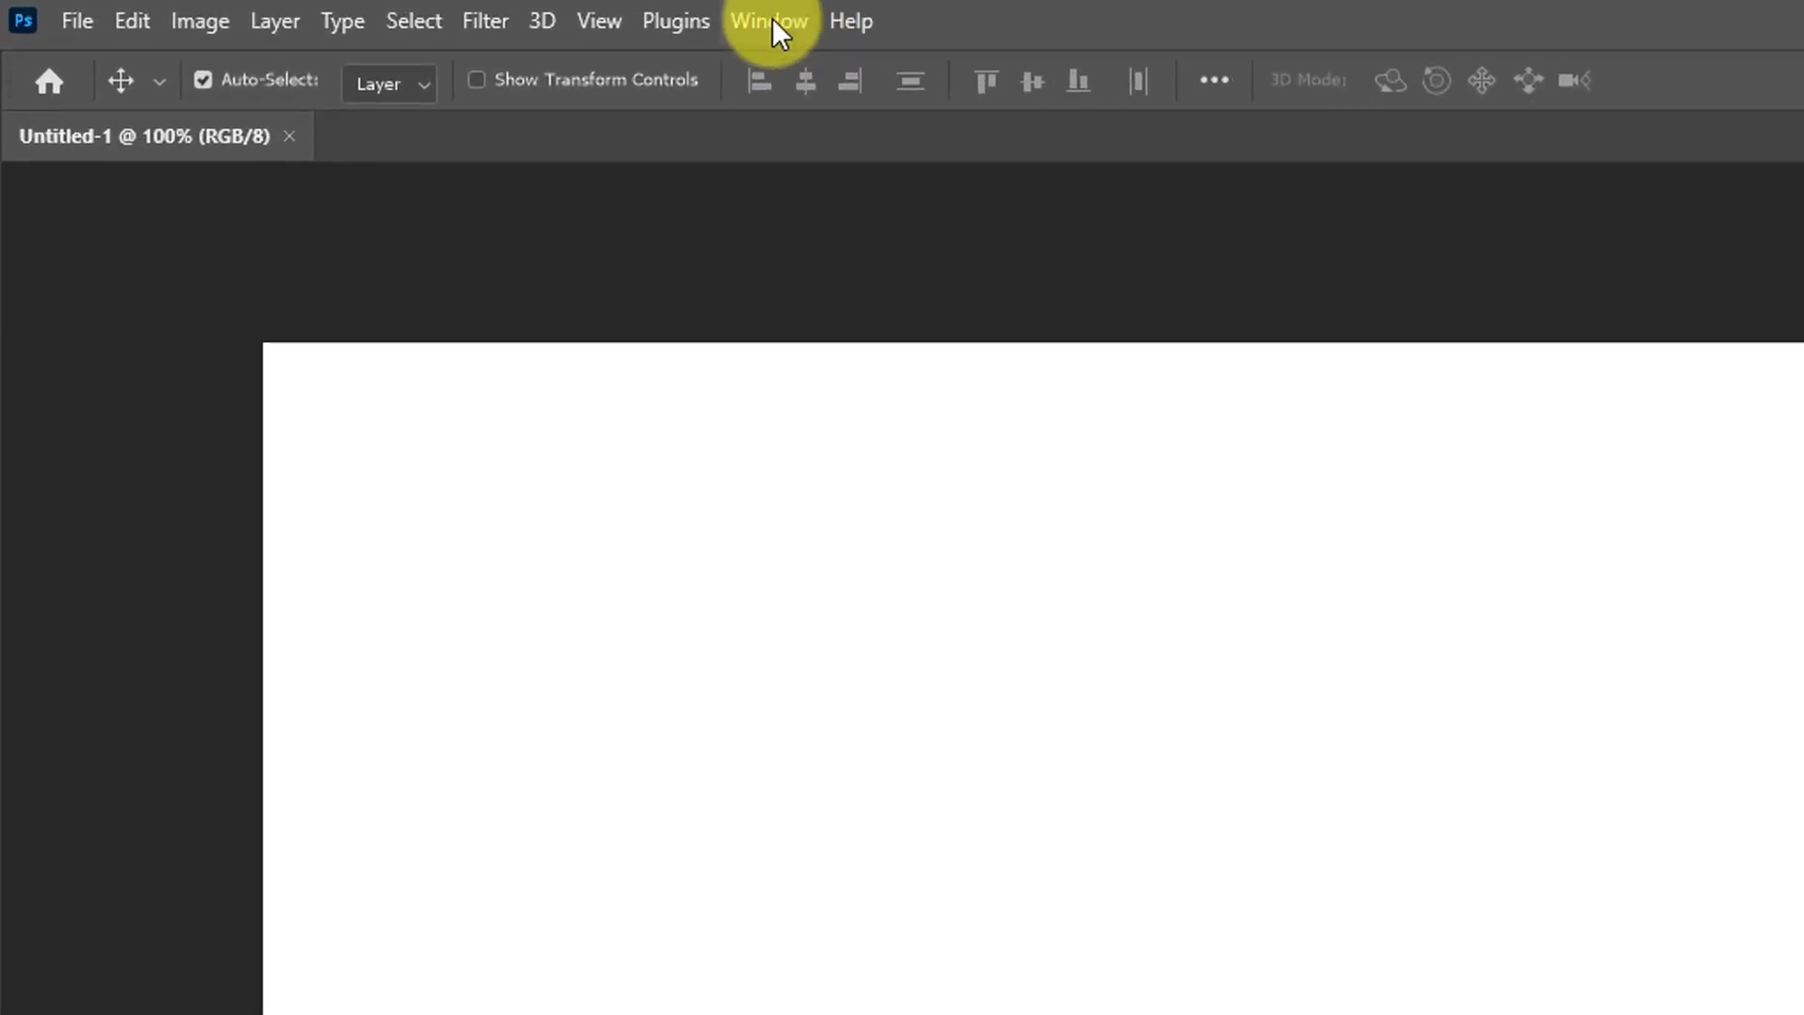
Reset to the default Essentials workspace from Window > Workspace
left_click(772, 19)
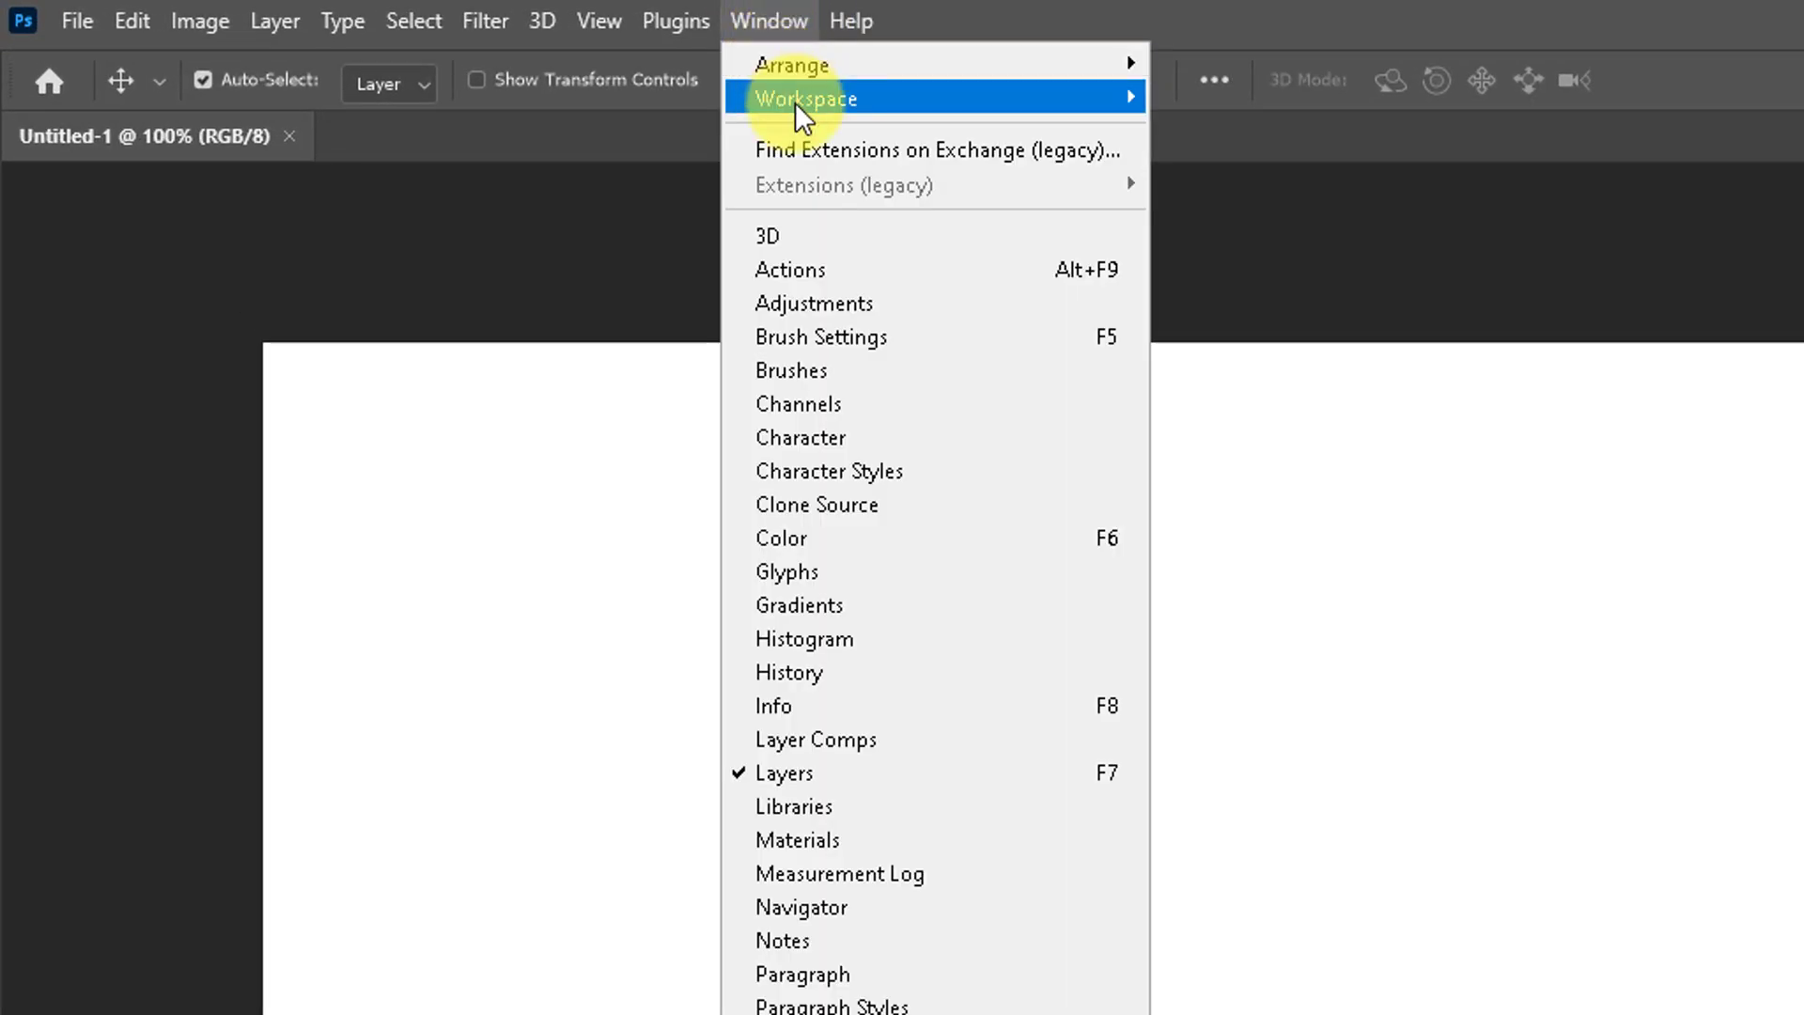
mouse_move(685, 82)
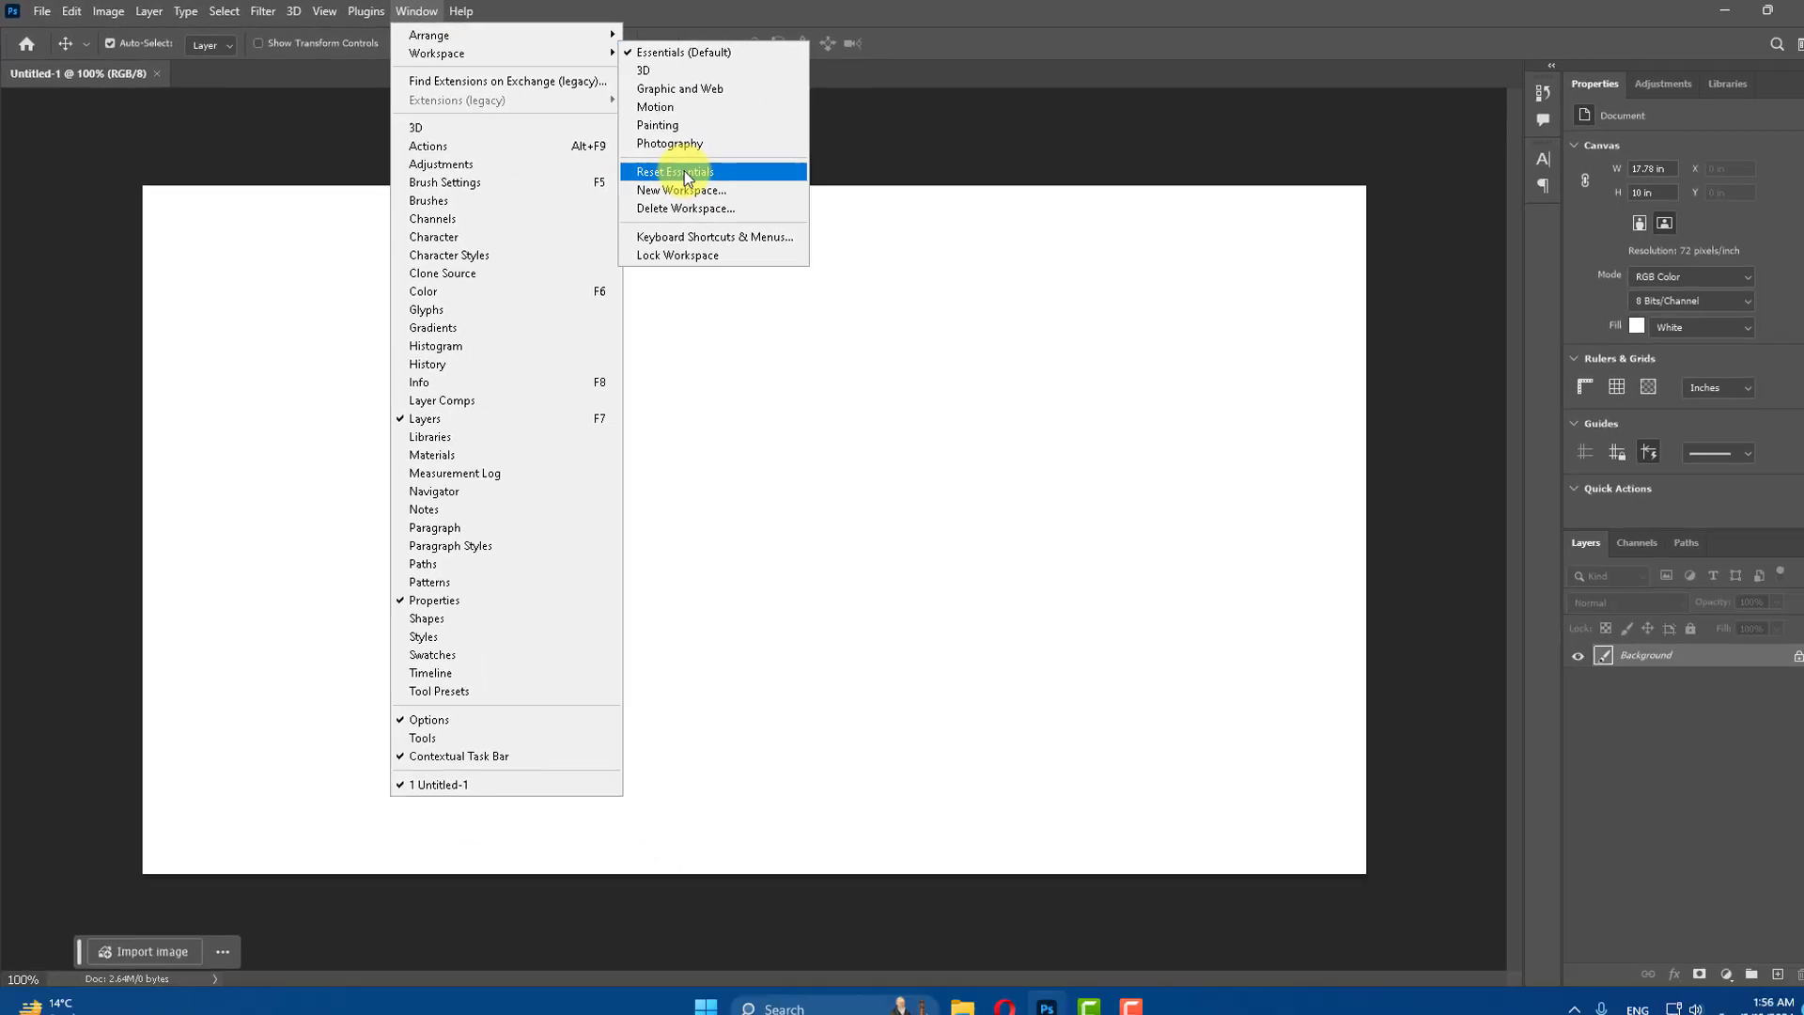
left_click(1247, 318)
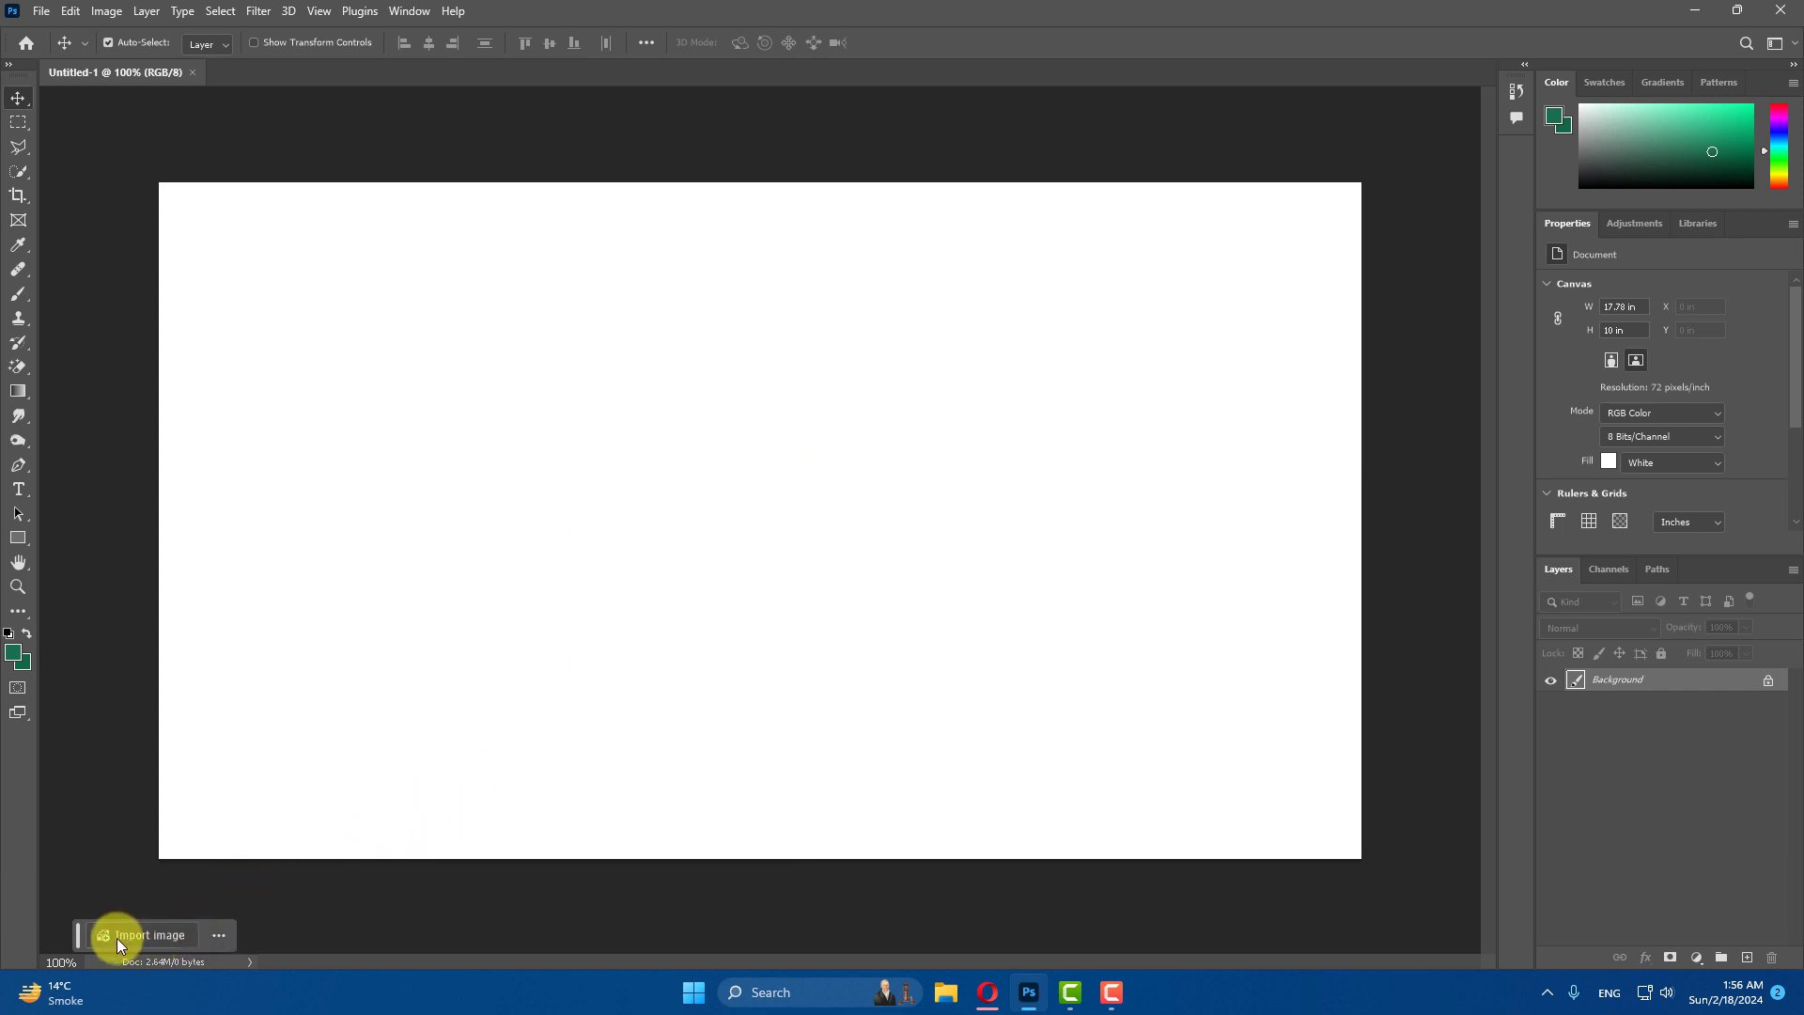
Select a rectangle in the upper-left canvas with the Rectangular Marquee tool
left_click(18, 122)
left_click_drag(414, 320, 718, 570)
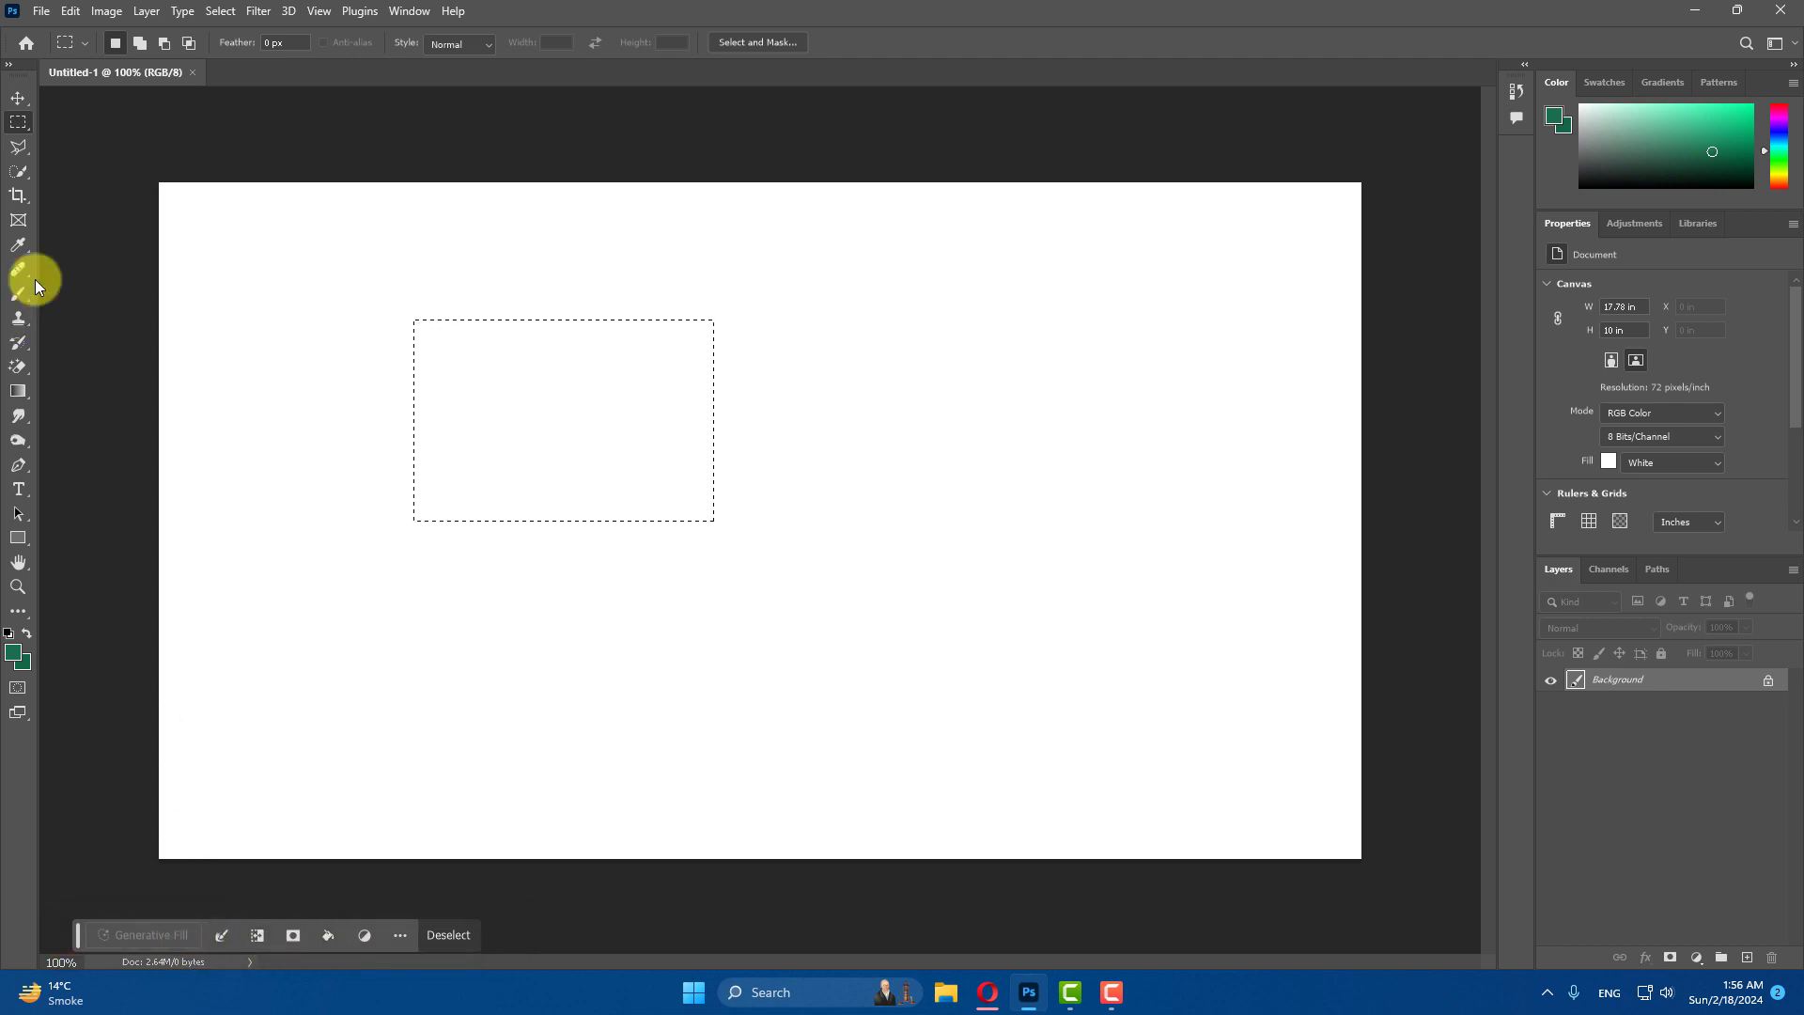
left_click(10, 64)
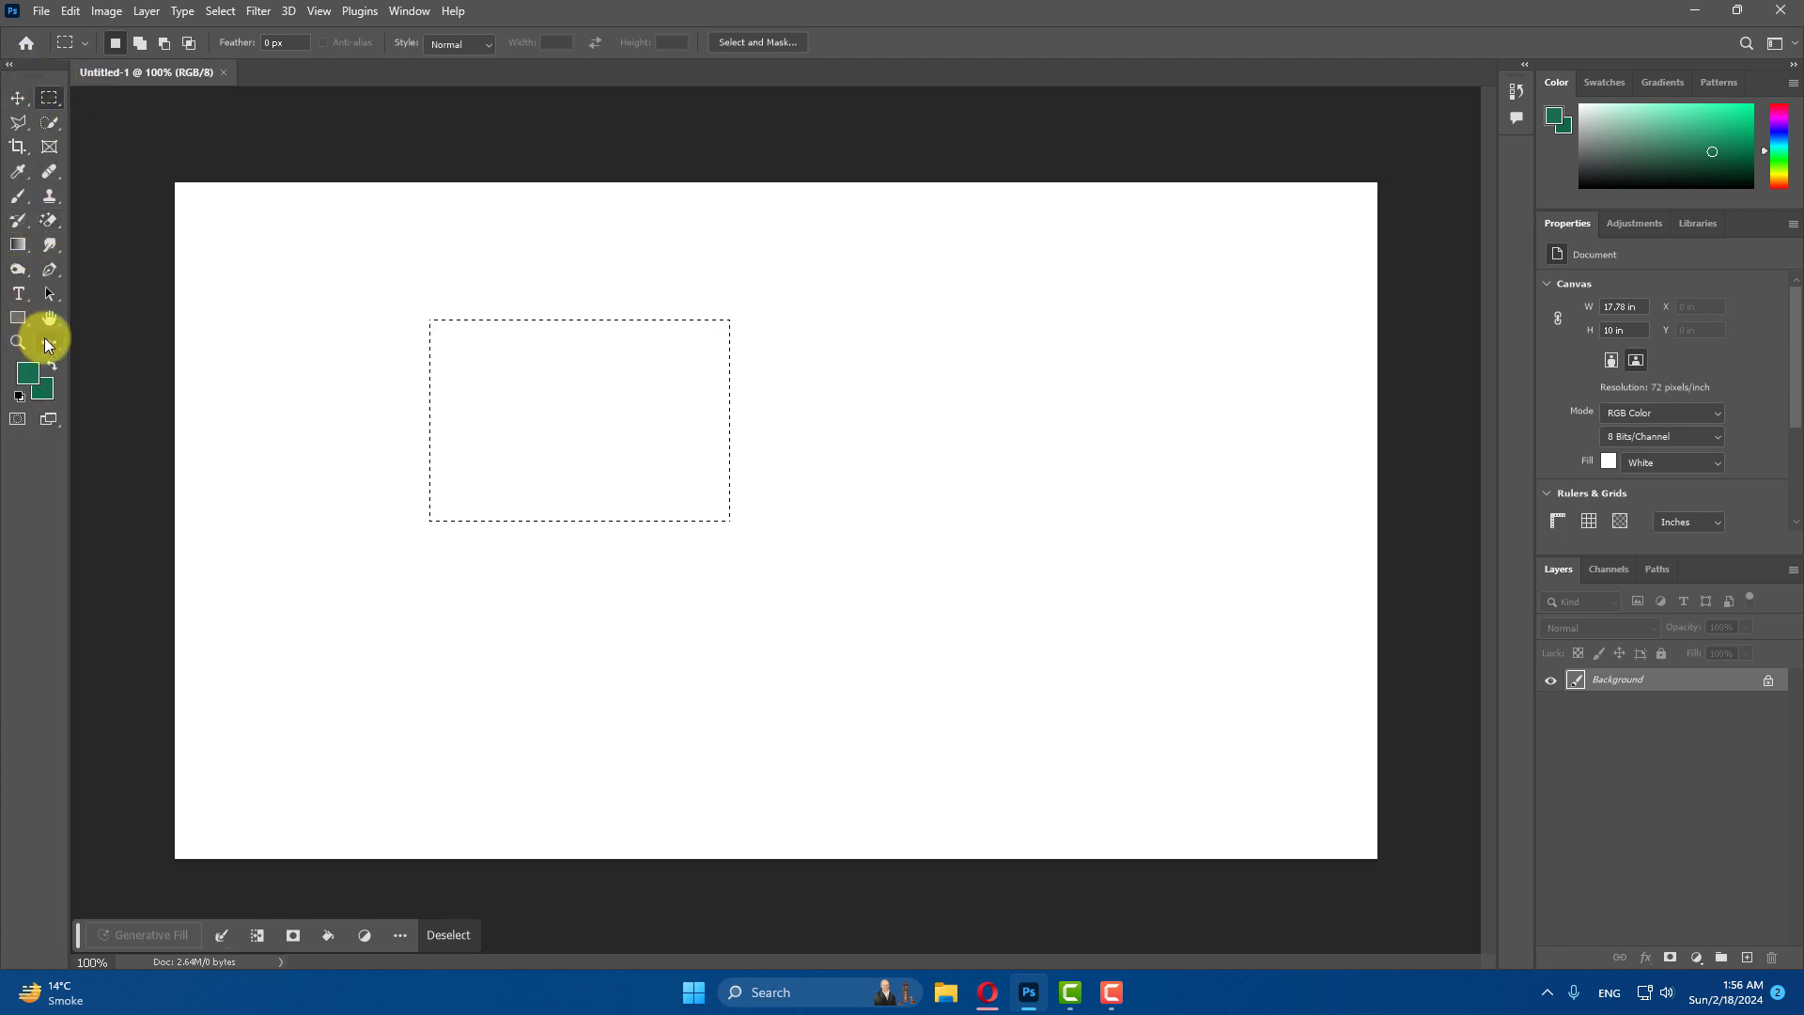
left_click(19, 246)
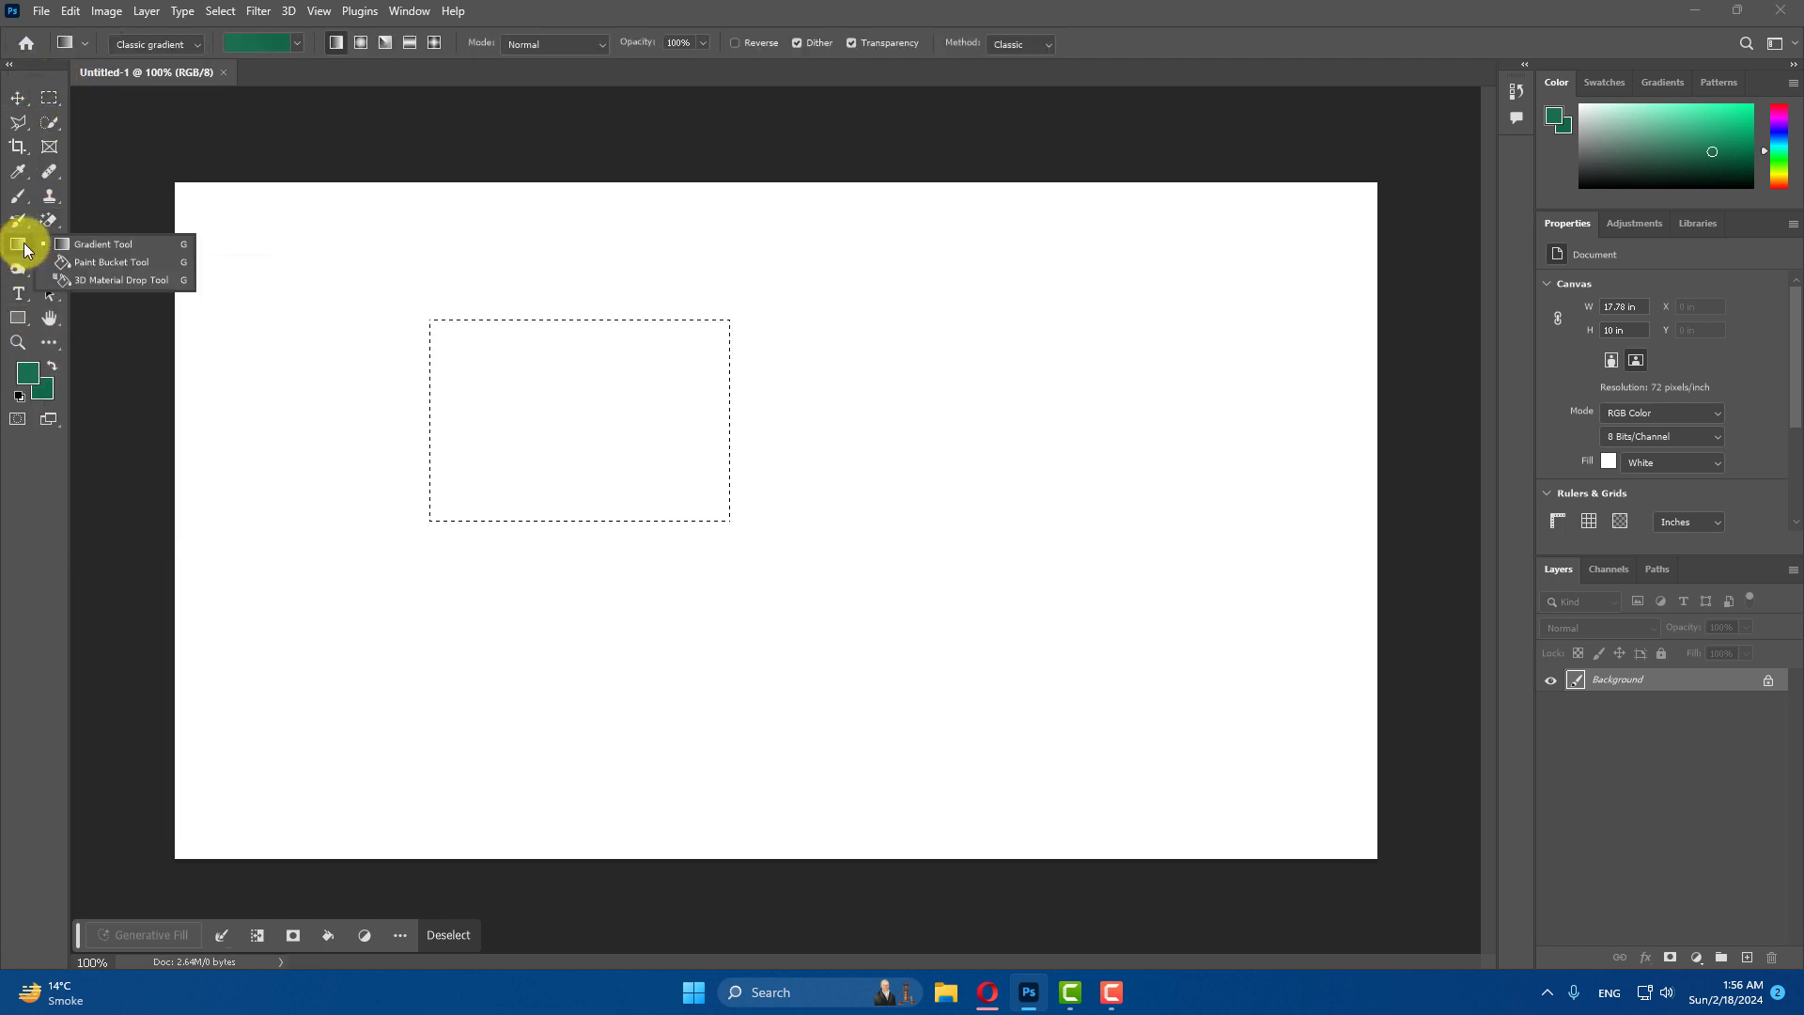
left_click(90, 387)
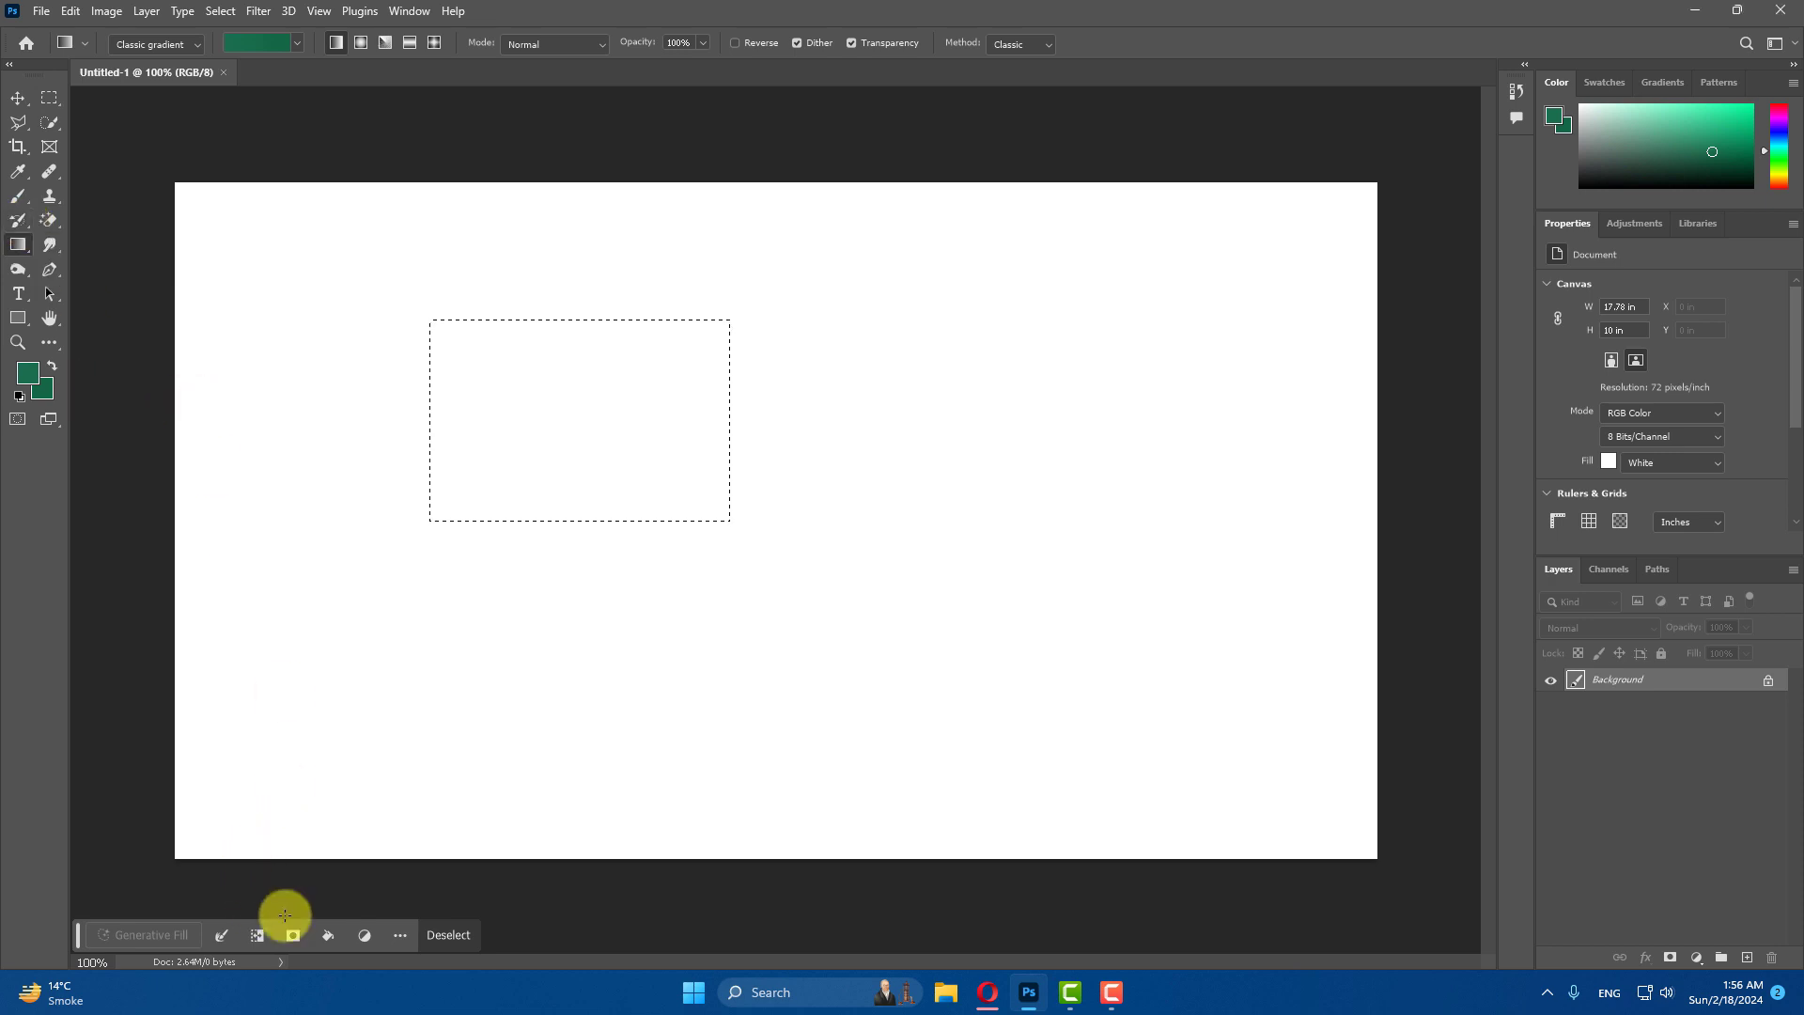
Fill the rectangular selection with red using Fill > Fill Color
left_click(327, 936)
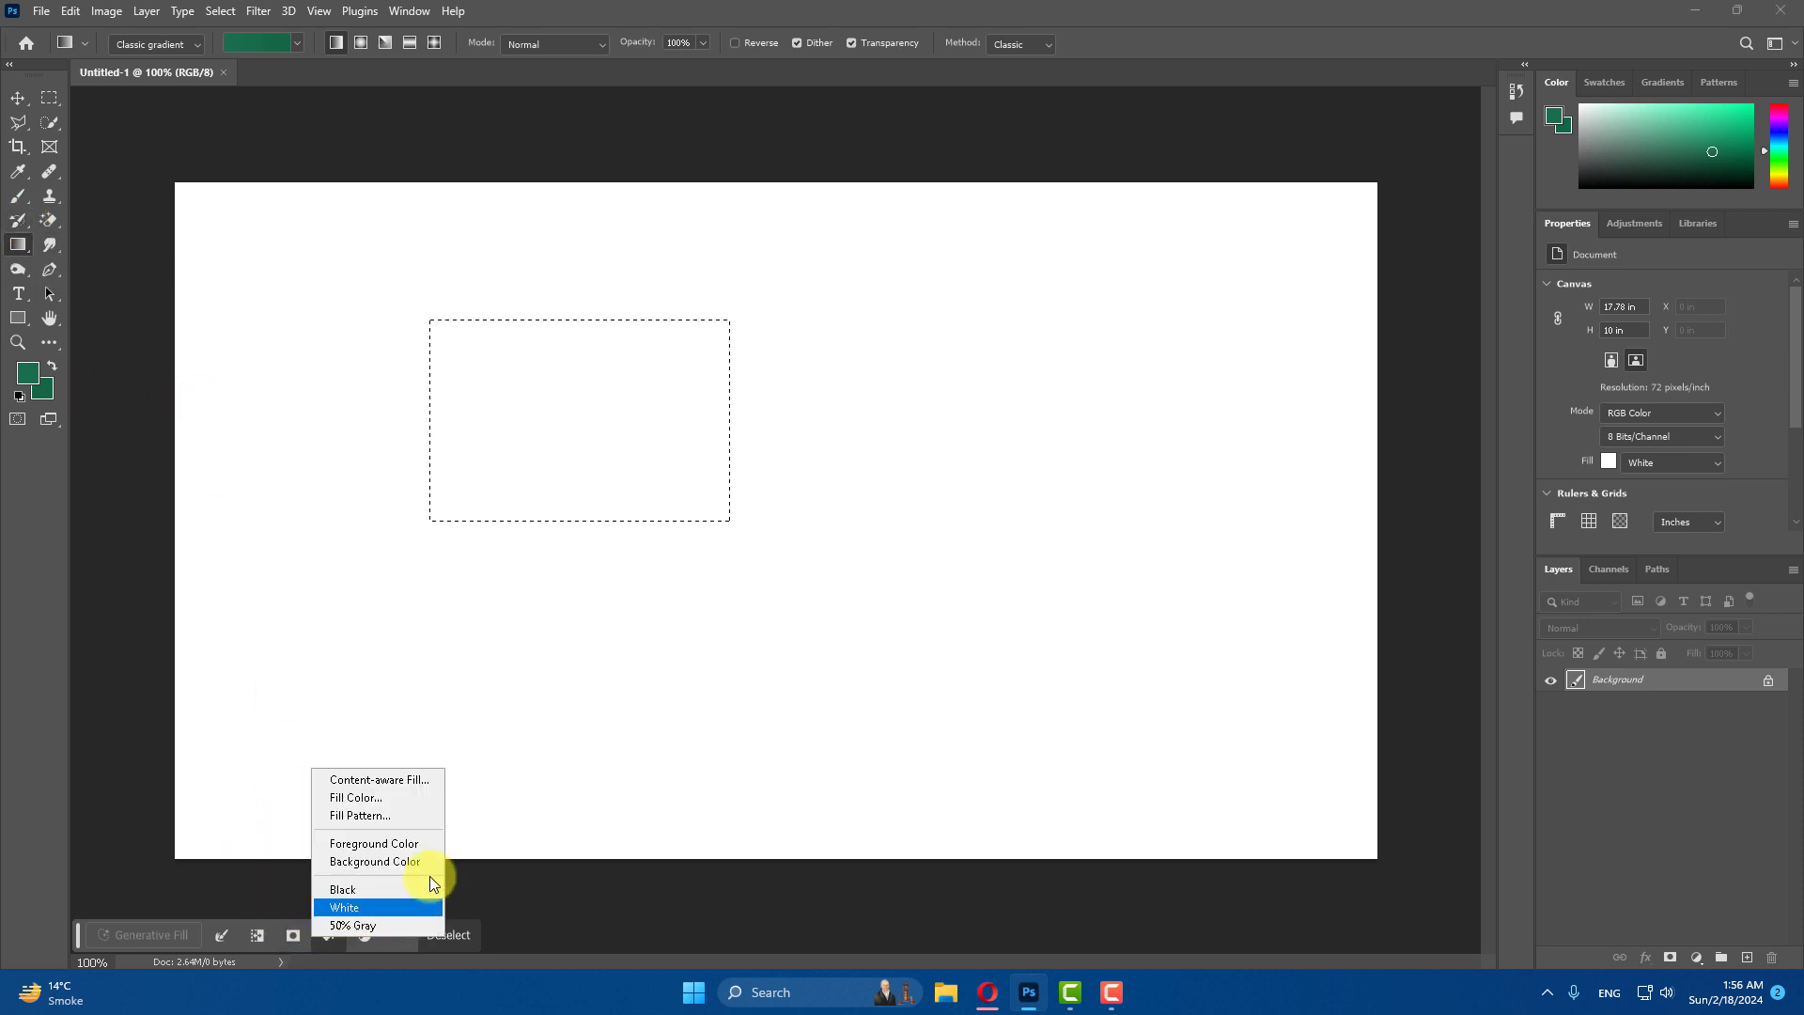
left_click(357, 799)
left_click(858, 709)
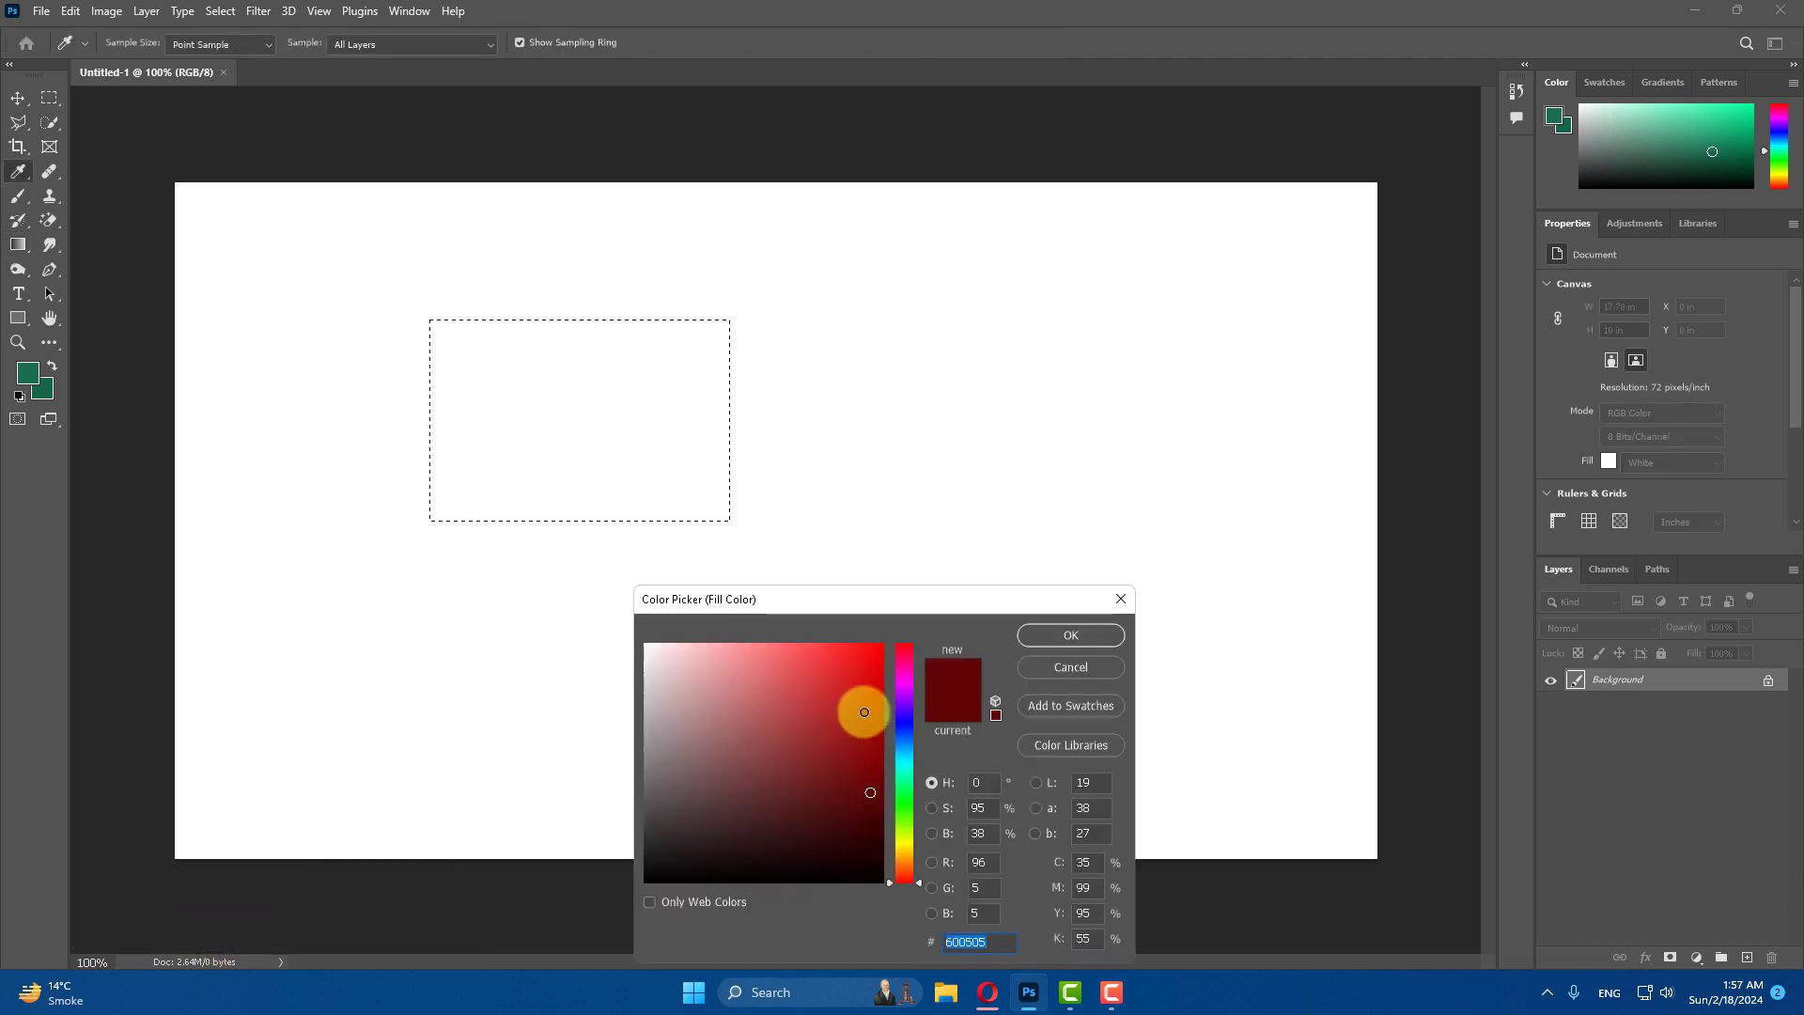
left_click(1076, 631)
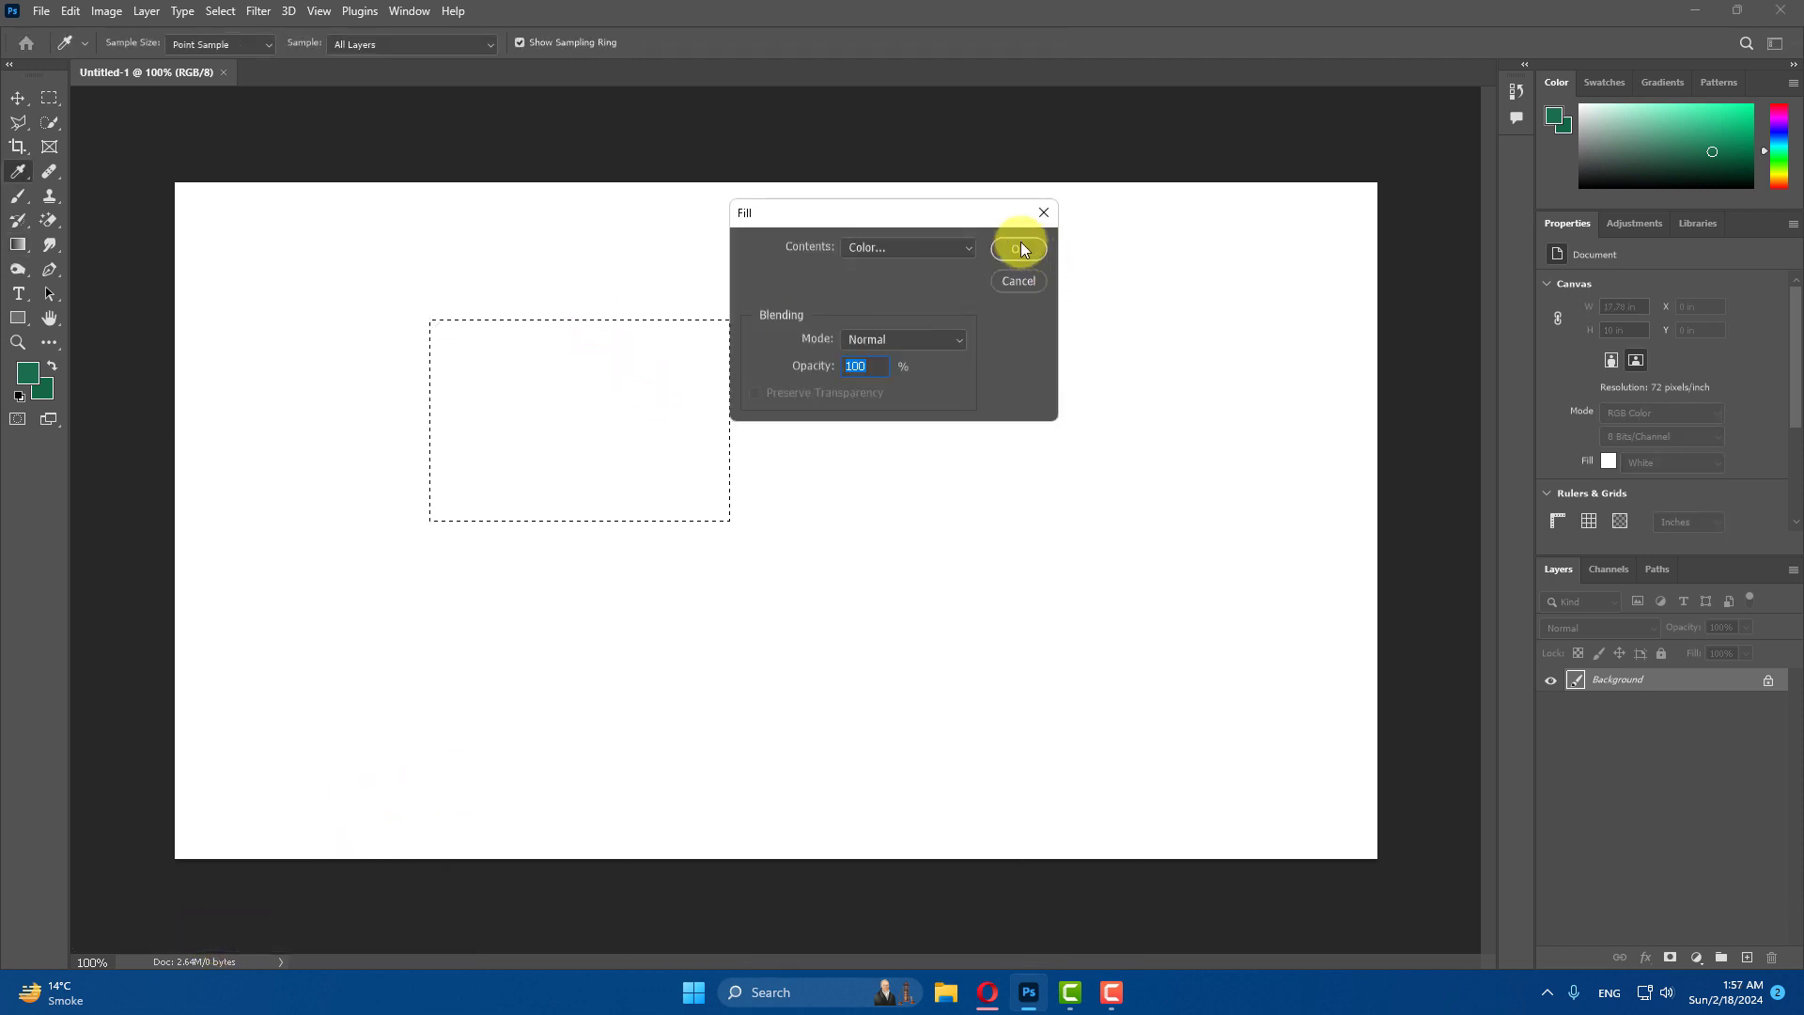
left_click(1019, 248)
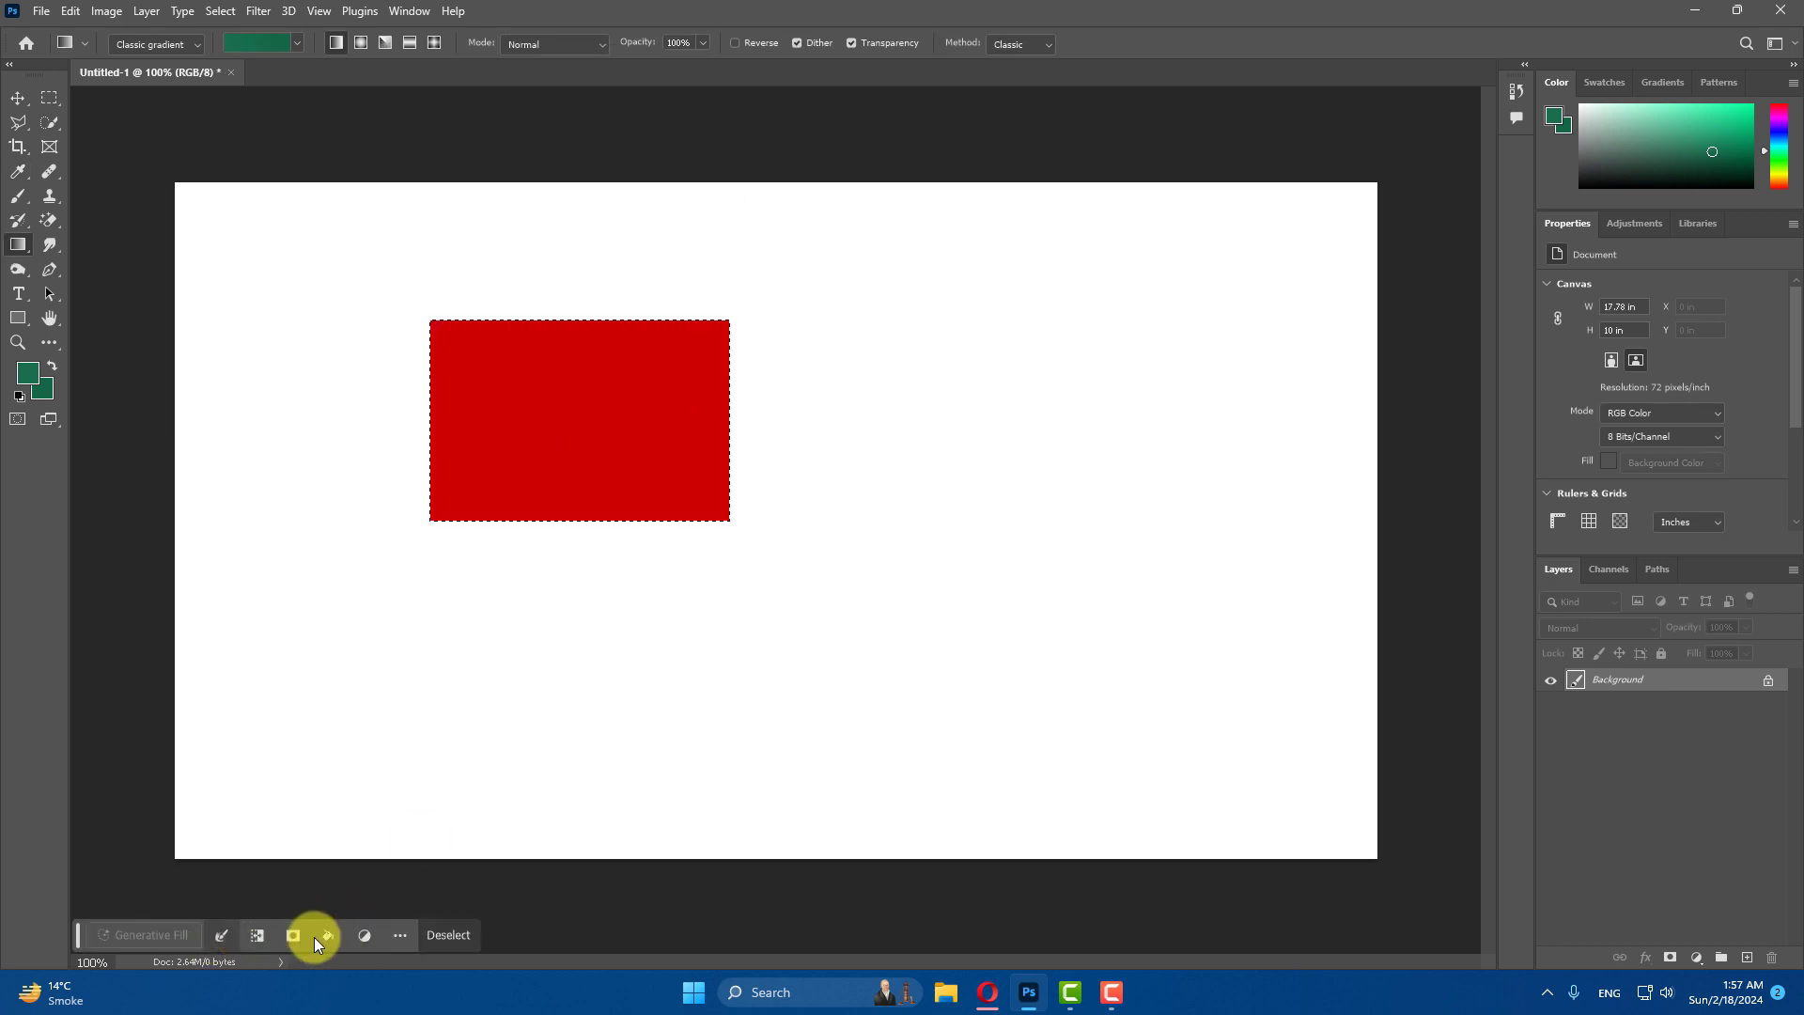
left_click_drag(544, 370, 520, 458)
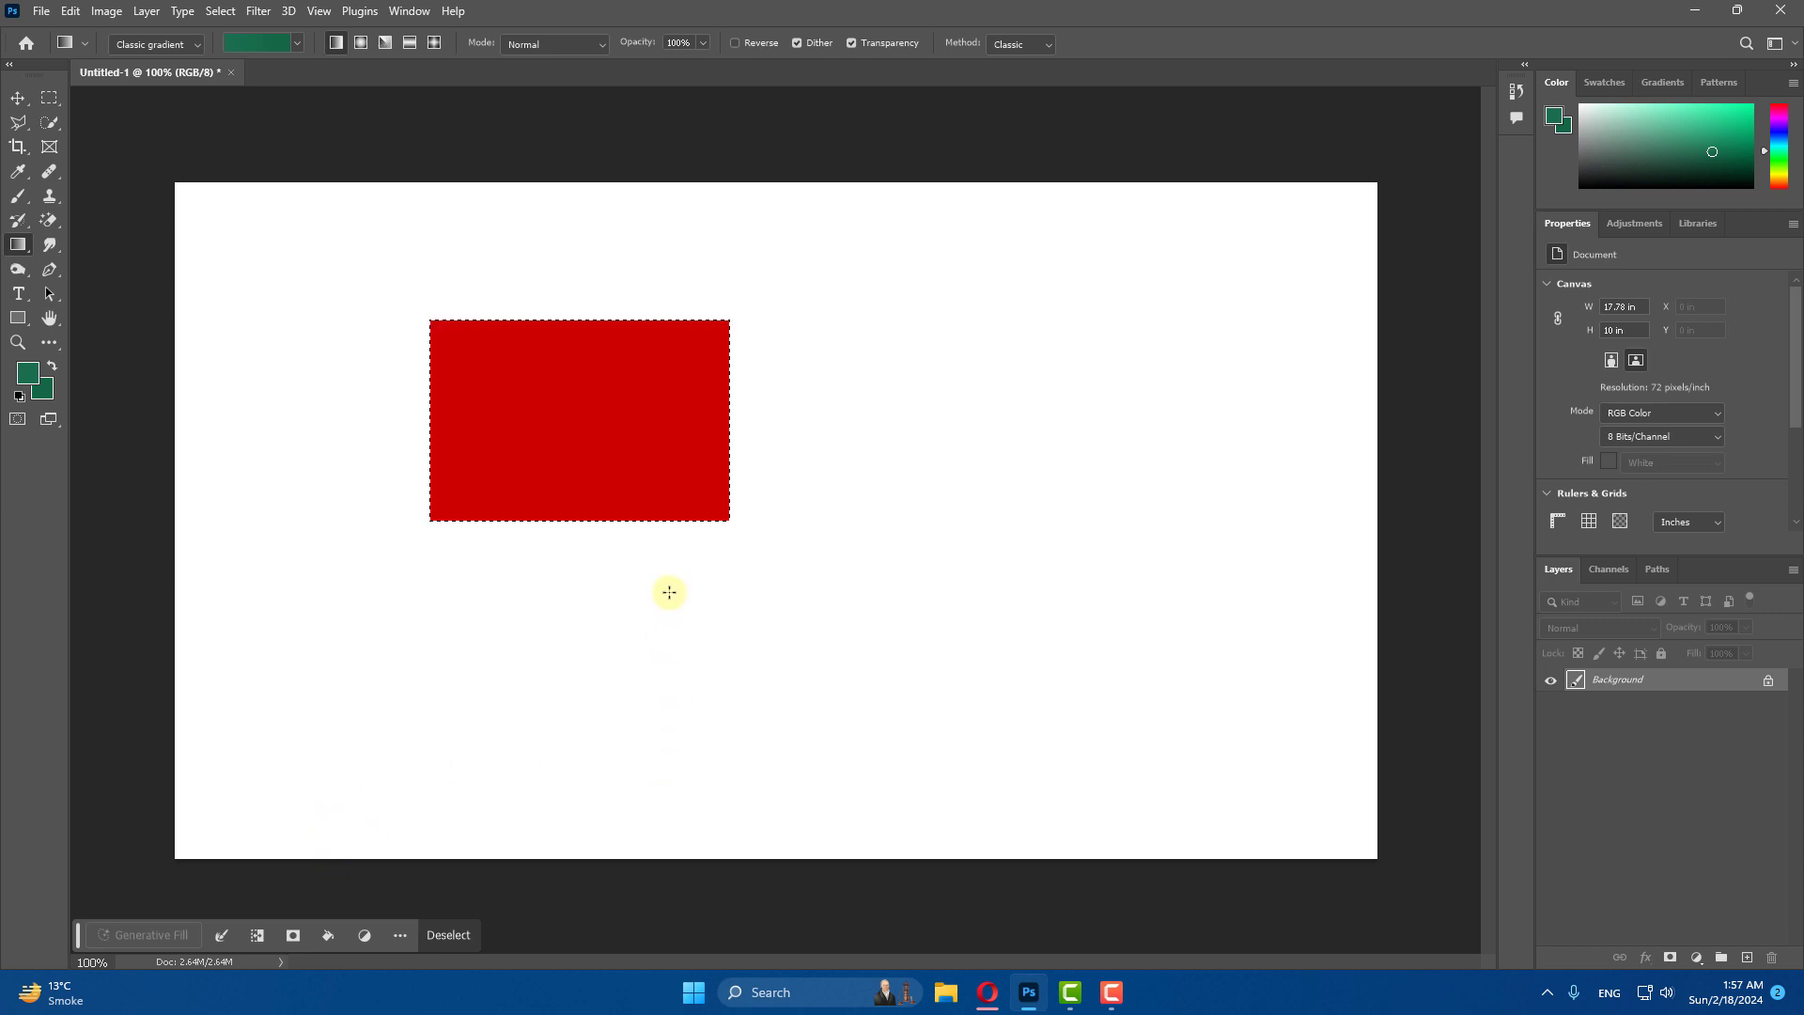
Undo the red fill with Ctrl+Z, leaving a plain white canvas
key("ctrl+z")
key("ctrl+z")
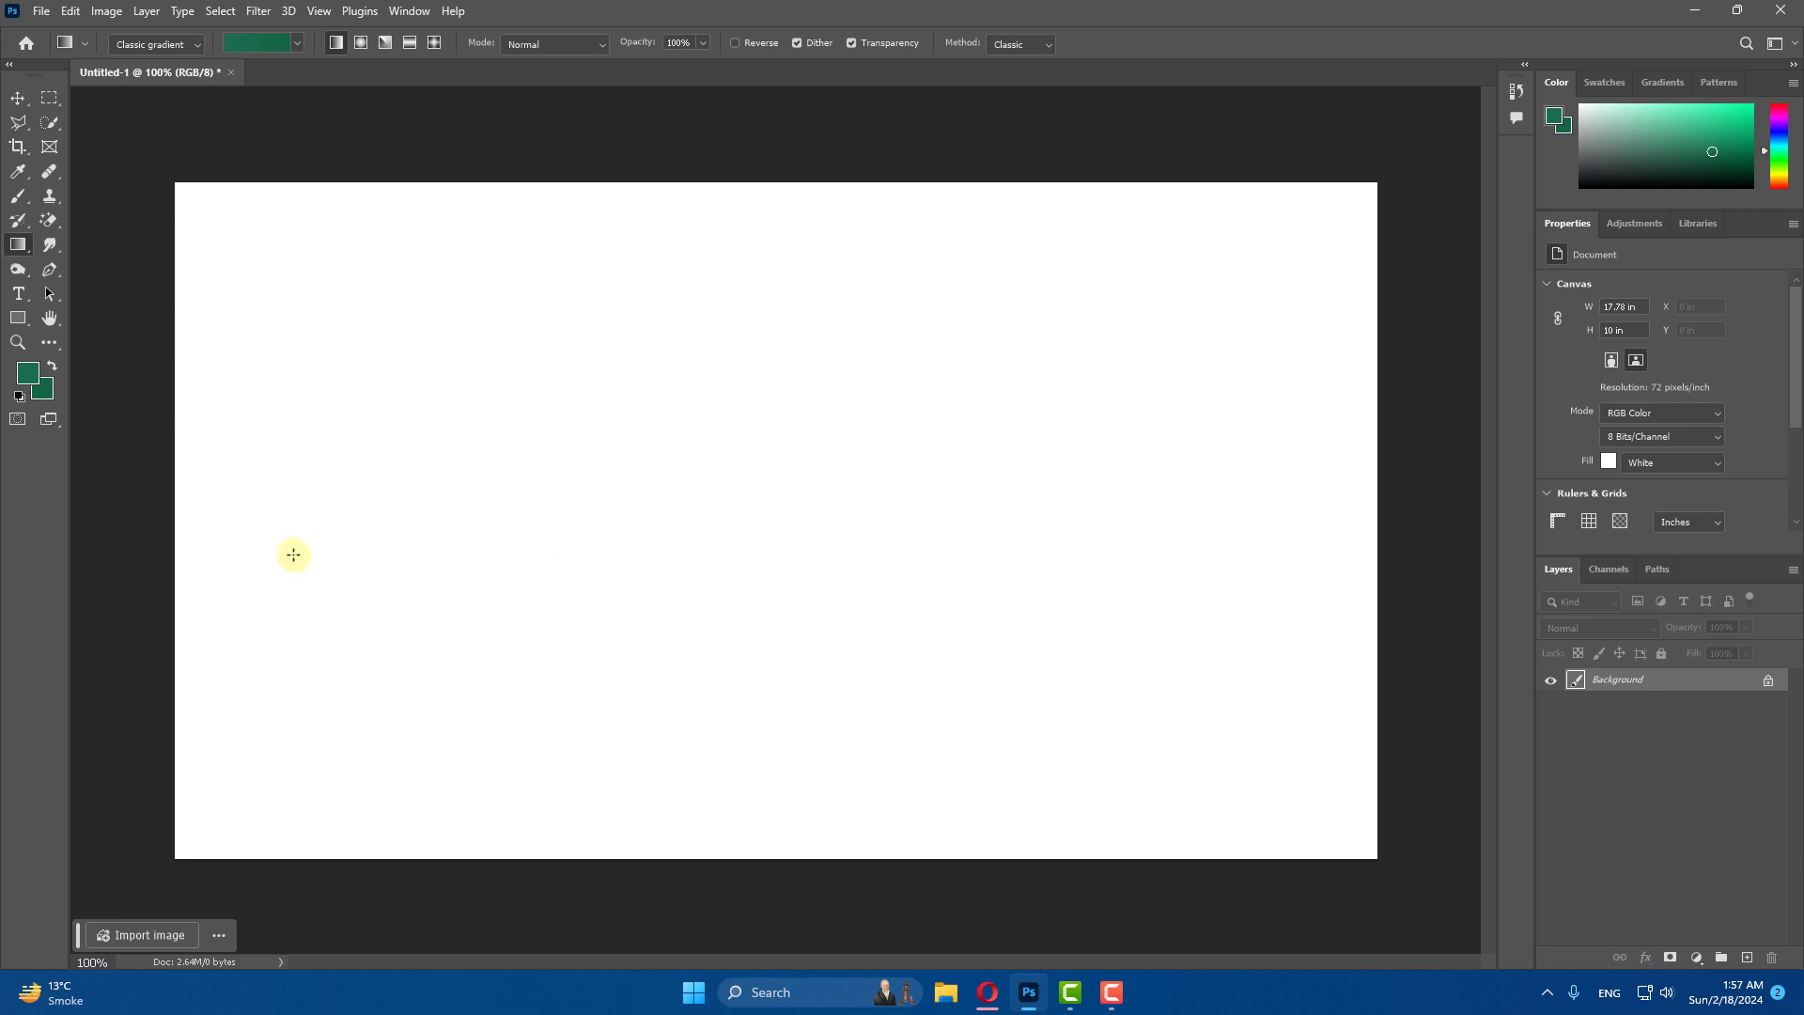